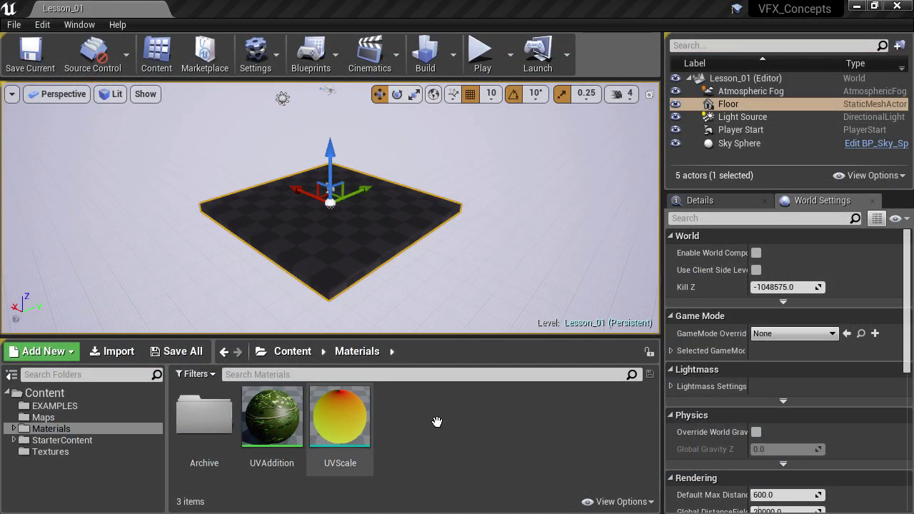
Add a Material asset from Materials & Textures and name it Rotate2D
right_click(432, 426)
mouse_move(528, 330)
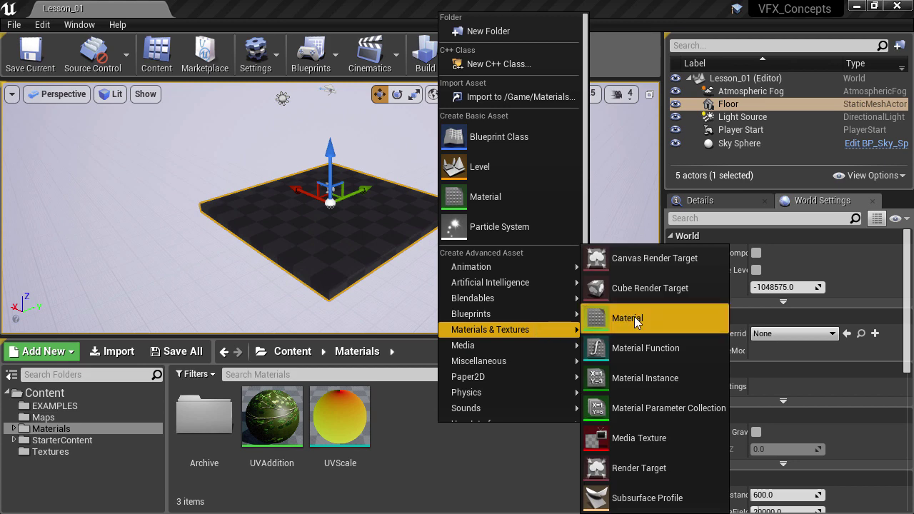
click(634, 321)
text(Rotate2D)
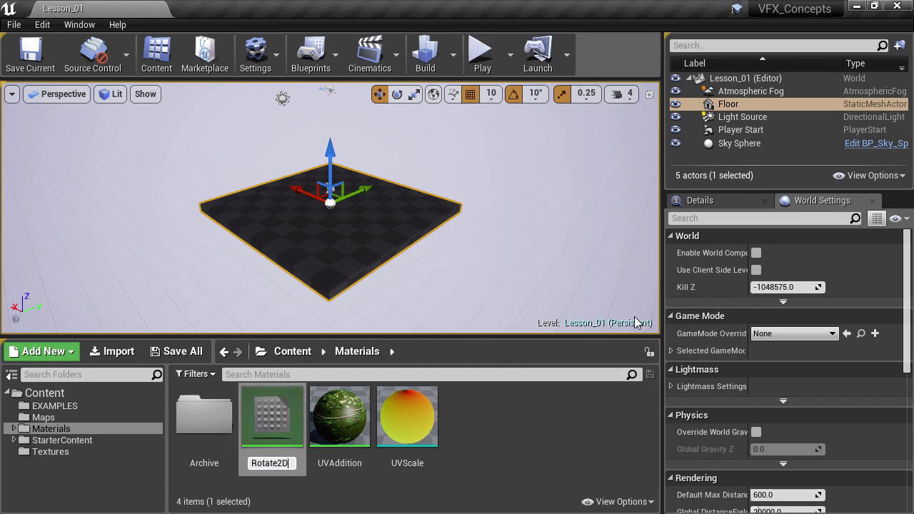
key(Return)
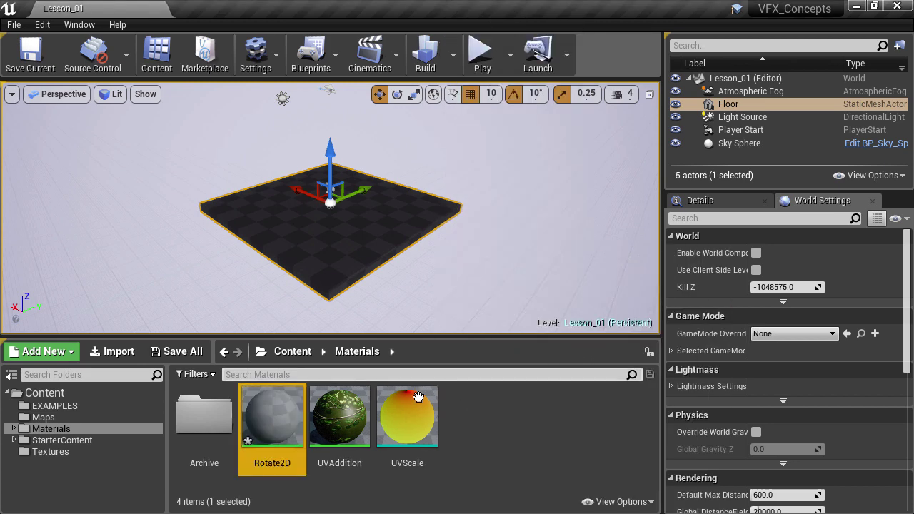
Open Rotate2D in a maximized material editor with the Details panel docked above the preview
double_click(269, 421)
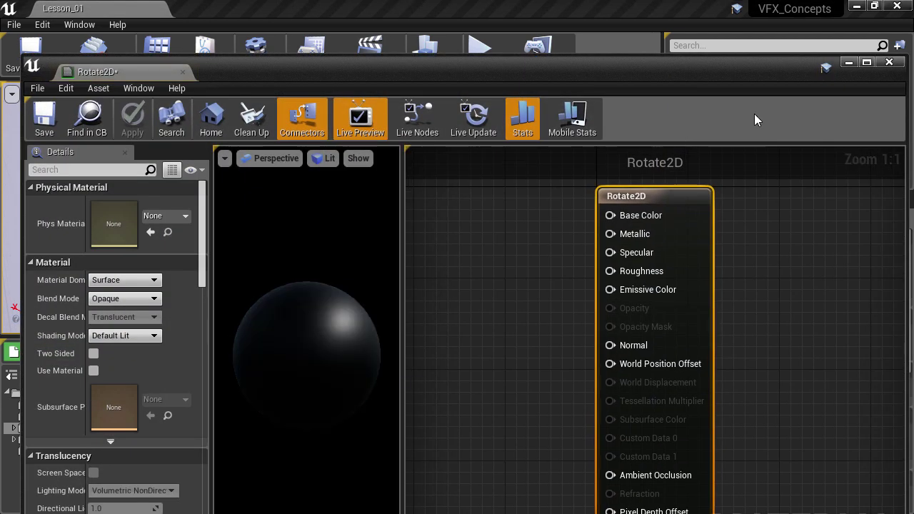
click(865, 63)
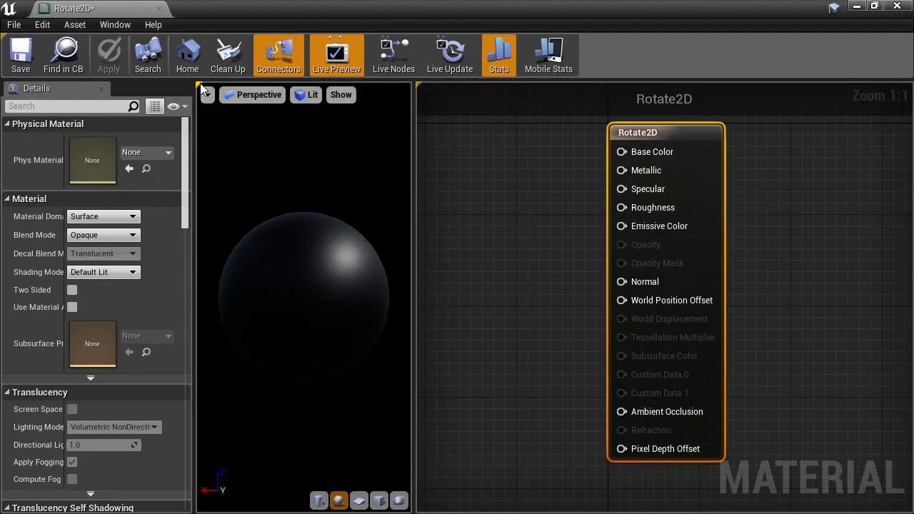
drag(33, 86, 139, 151)
drag(164, 299, 167, 261)
scroll(545, 231, up, 1)
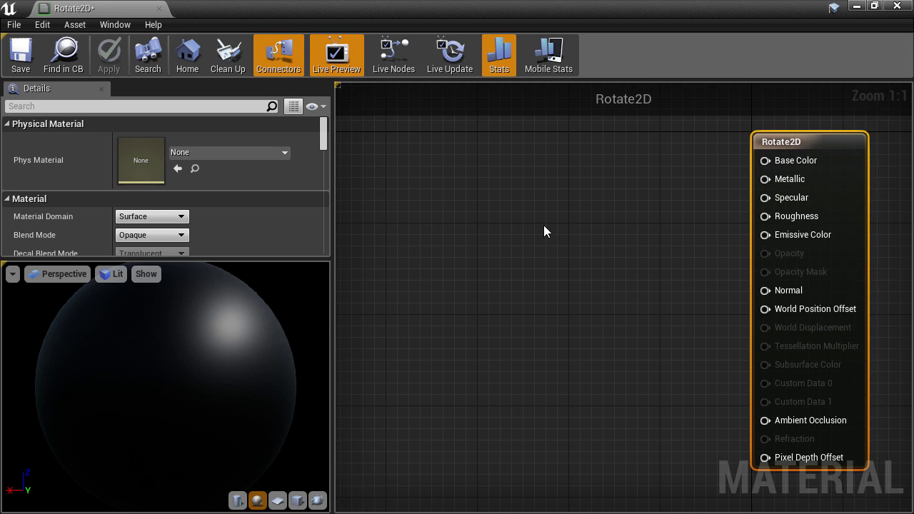
Add a TextureSample node to the Rotate2D graph
right_click(544, 230)
text(texture)
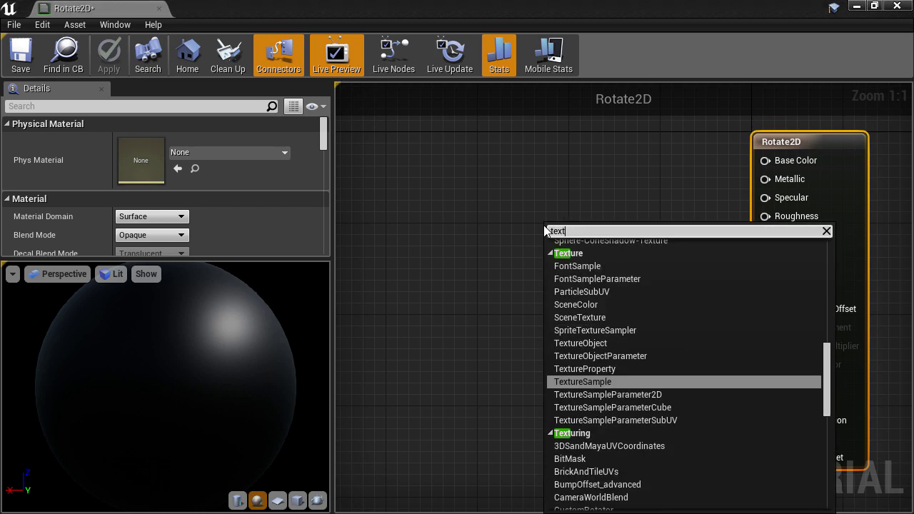
click(574, 381)
drag(582, 325, 606, 280)
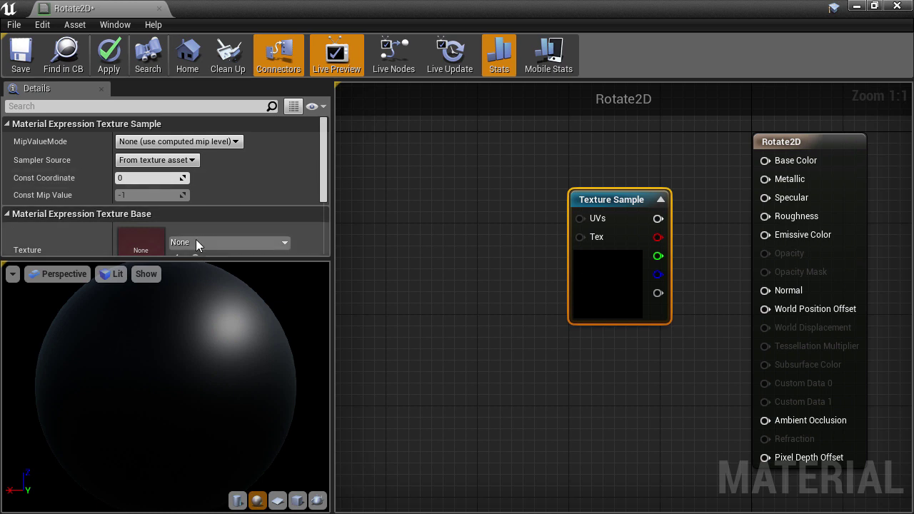
Assign the T_Bush_D texture to the sample and wire its RGB into Emissive Color
drag(176, 258, 176, 292)
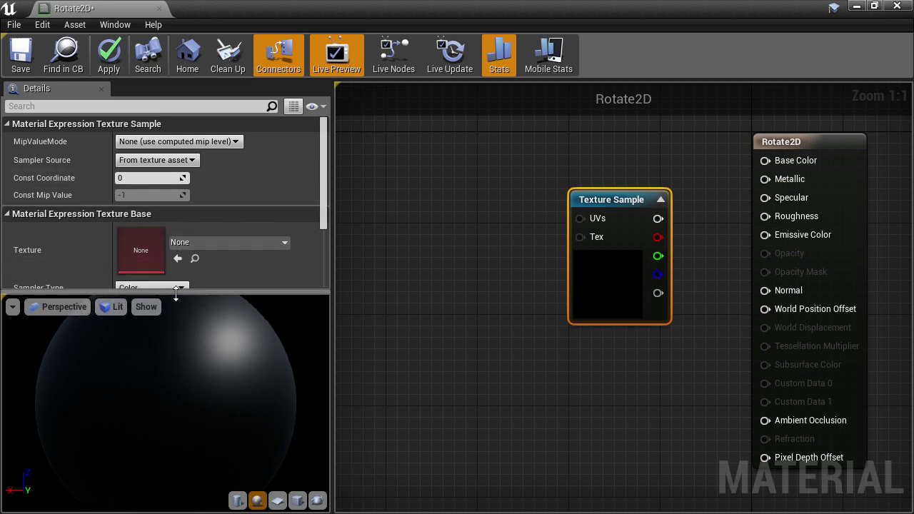
click(214, 242)
text(bush)
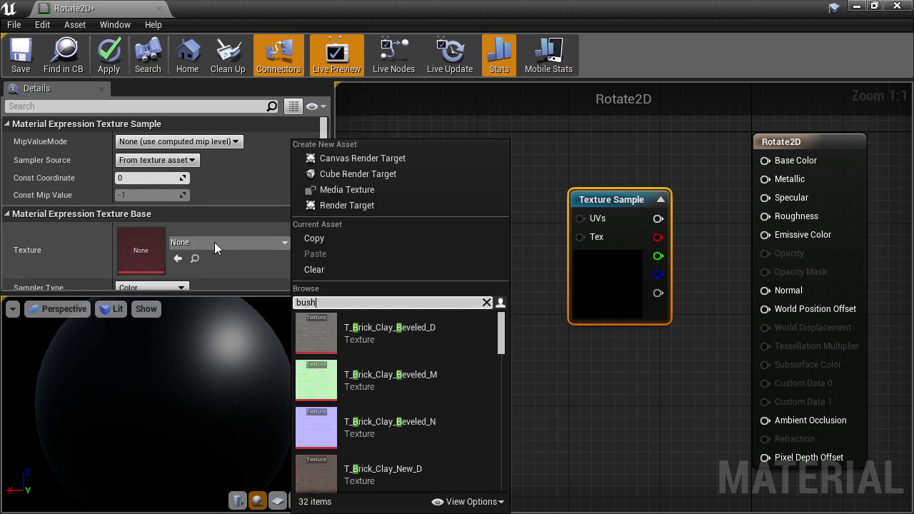
click(390, 328)
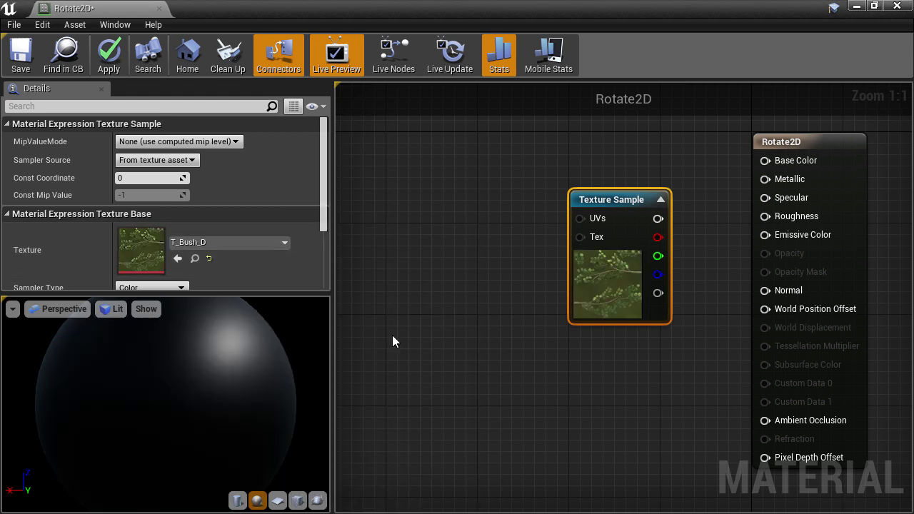
drag(657, 219, 769, 232)
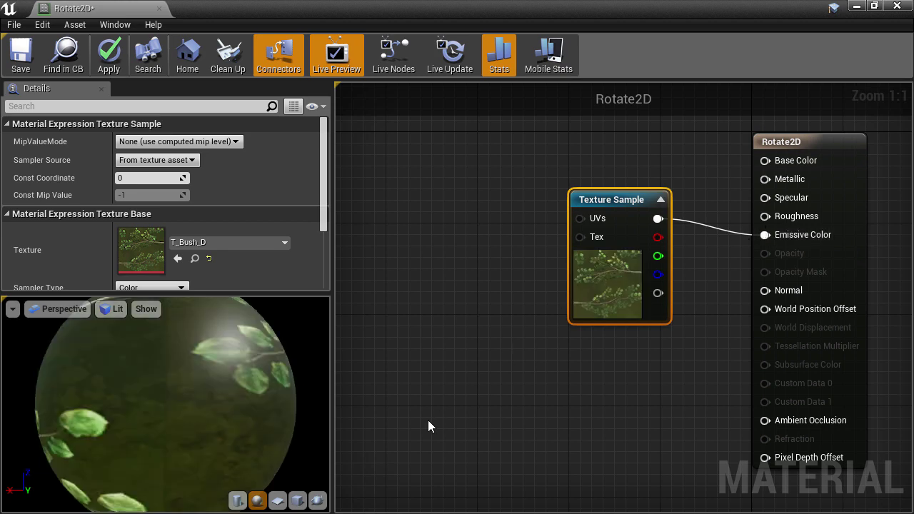
Preview the material lit on a plane seen from the Back view, with a larger preview
click(278, 500)
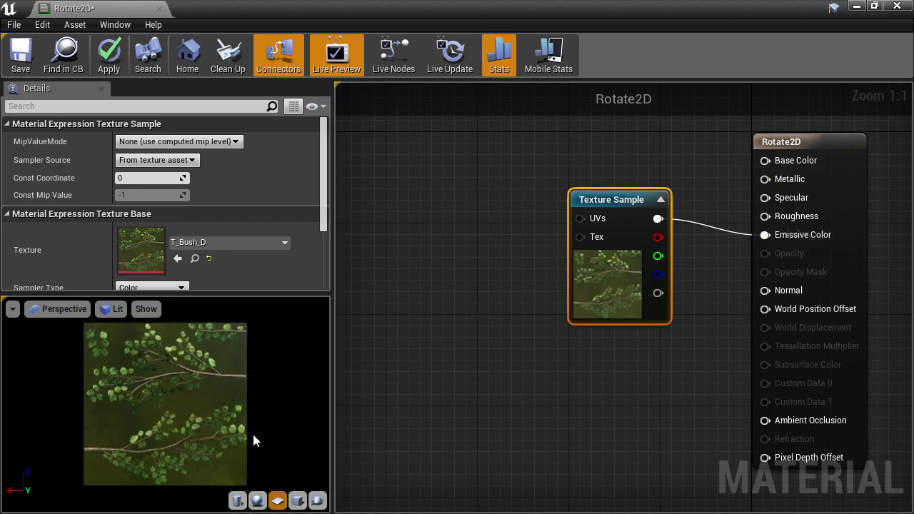
click(60, 312)
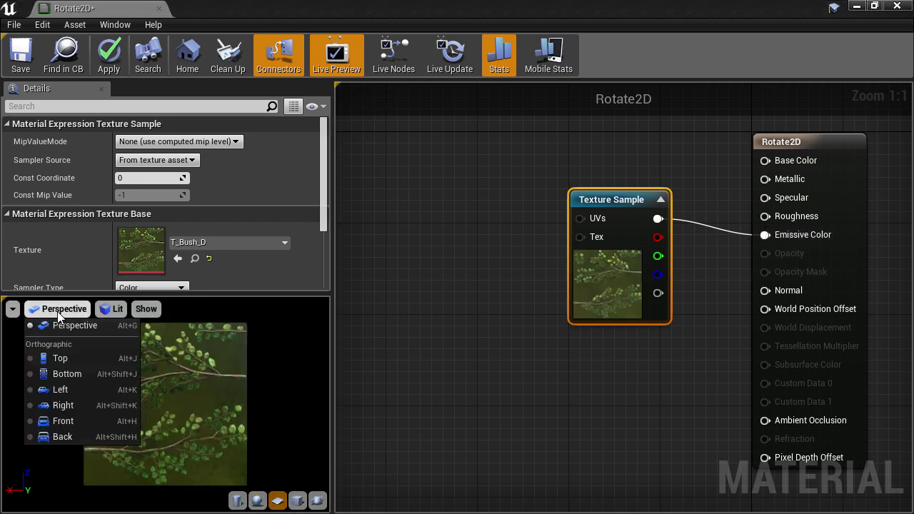
click(57, 436)
click(97, 311)
click(98, 336)
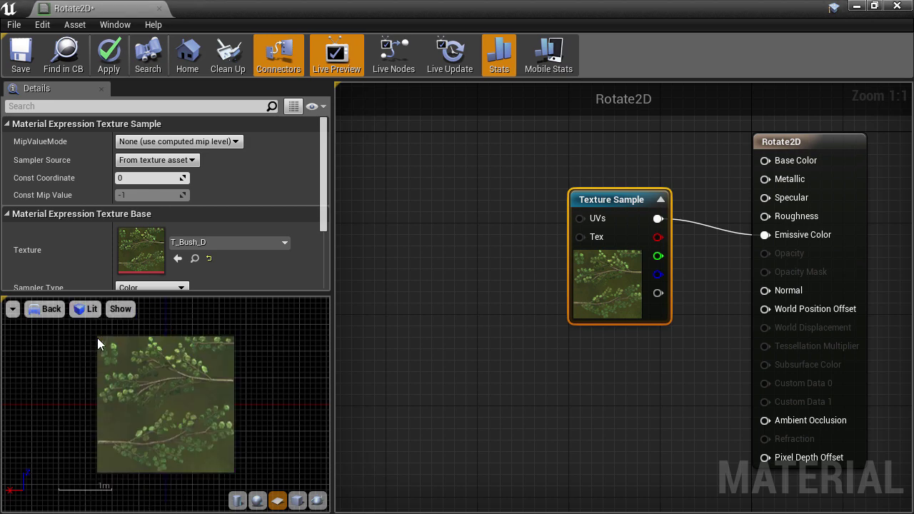
scroll(137, 382, up, 1)
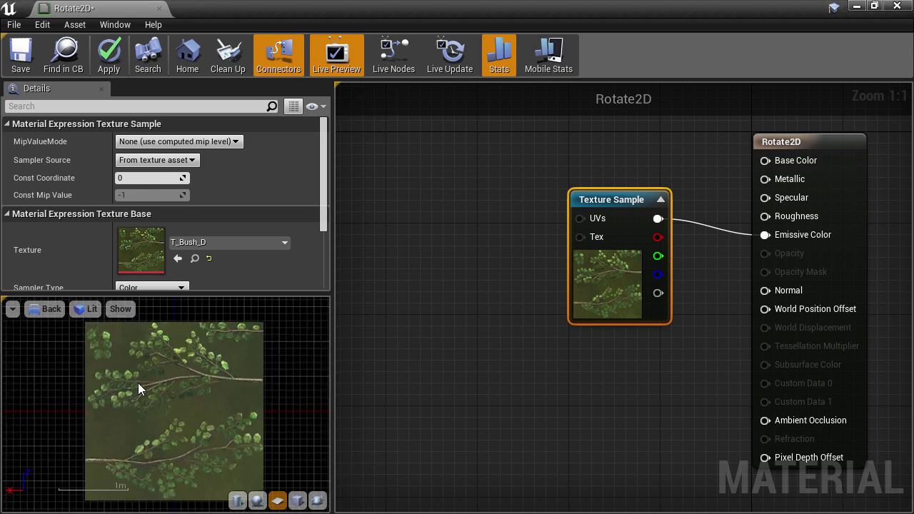
drag(199, 284, 199, 263)
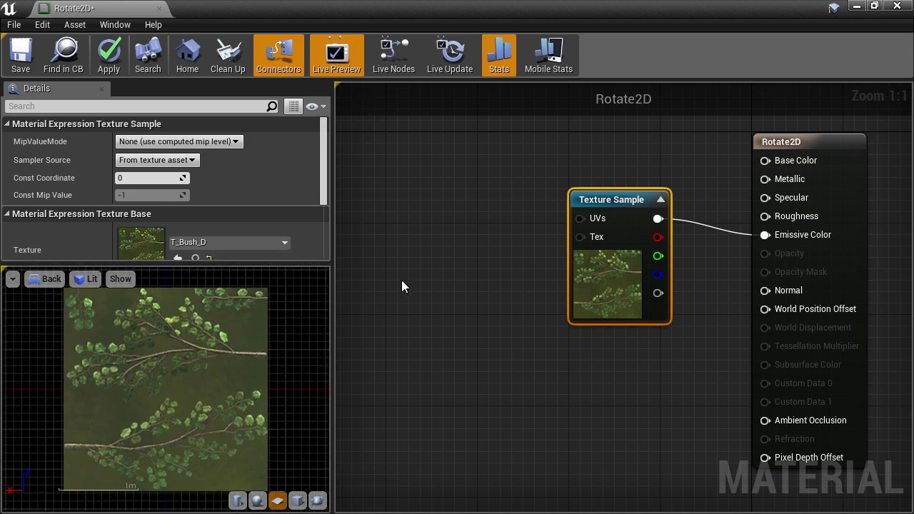
Add a TextureCoordinate node wired into the Texture Sample's UVs, with its gradient preview expanded
right_drag(422, 247, 510, 236)
right_click(509, 235)
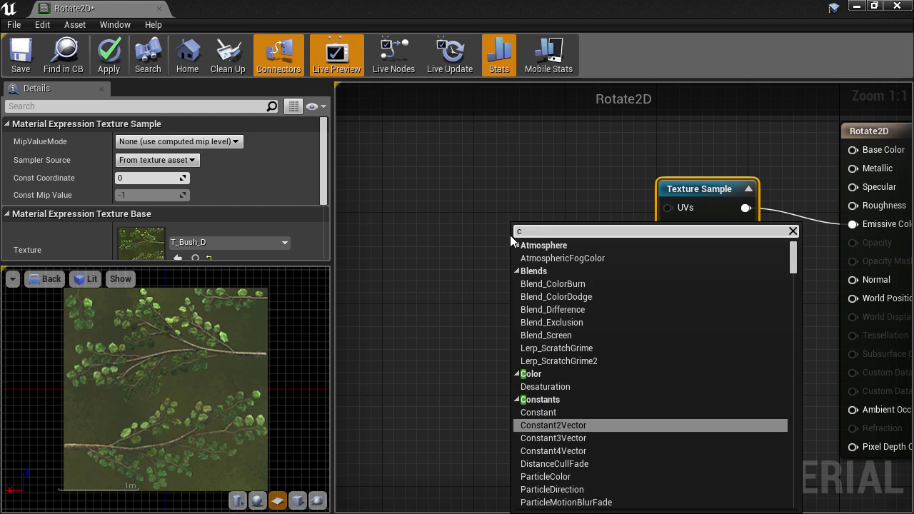
text(coo)
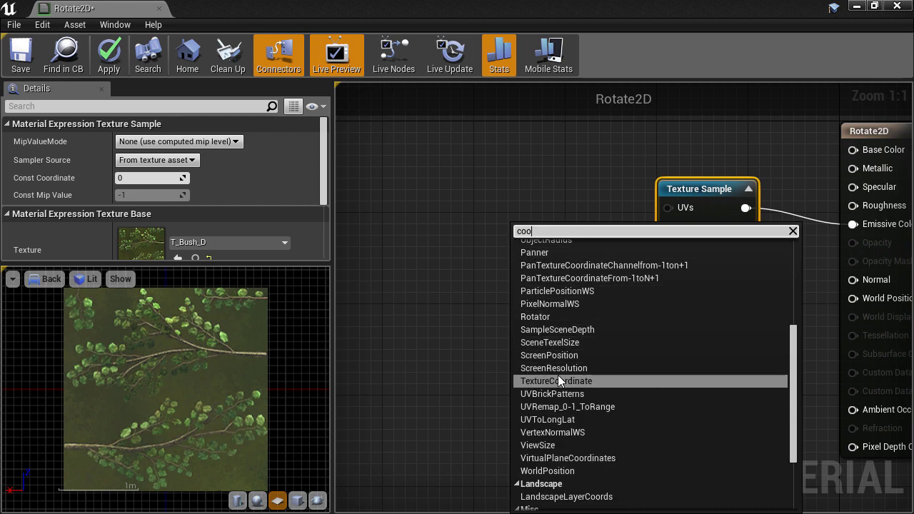
click(558, 381)
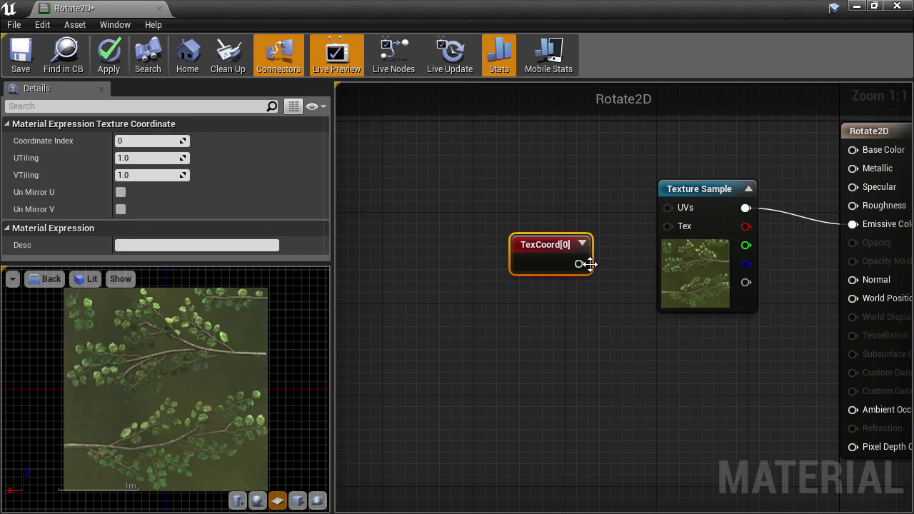
drag(579, 264, 670, 209)
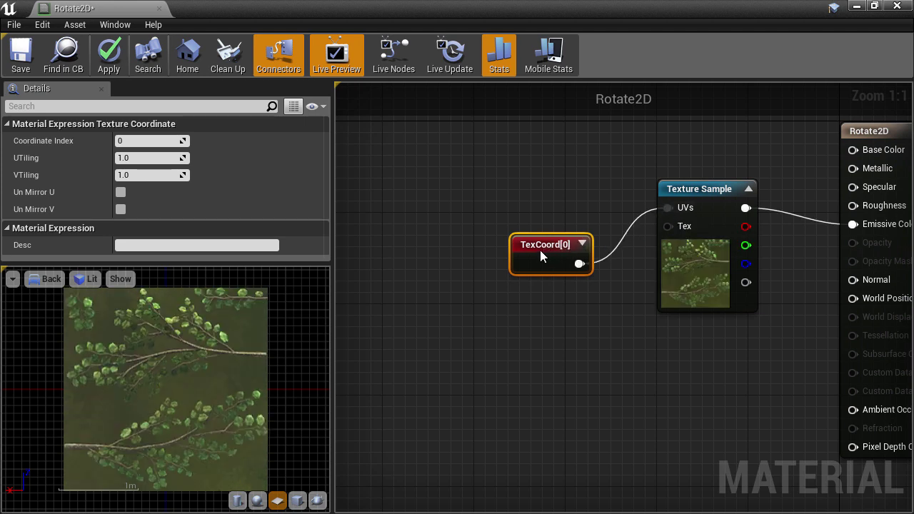
drag(540, 250, 437, 198)
click(477, 188)
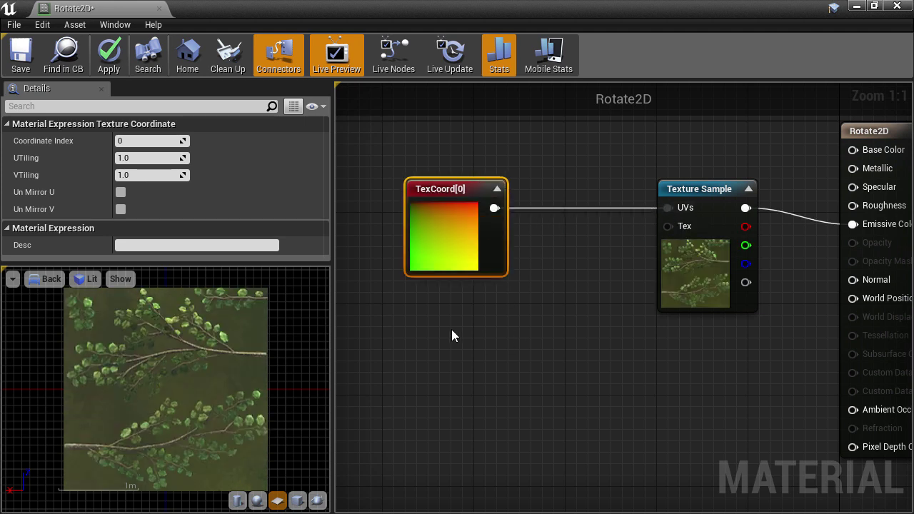
right_drag(452, 334, 667, 333)
drag(637, 267, 474, 267)
Add a Subtract node fed by TexCoord[0] and a new Constant2Vector
right_click(585, 280)
text(sub)
click(629, 307)
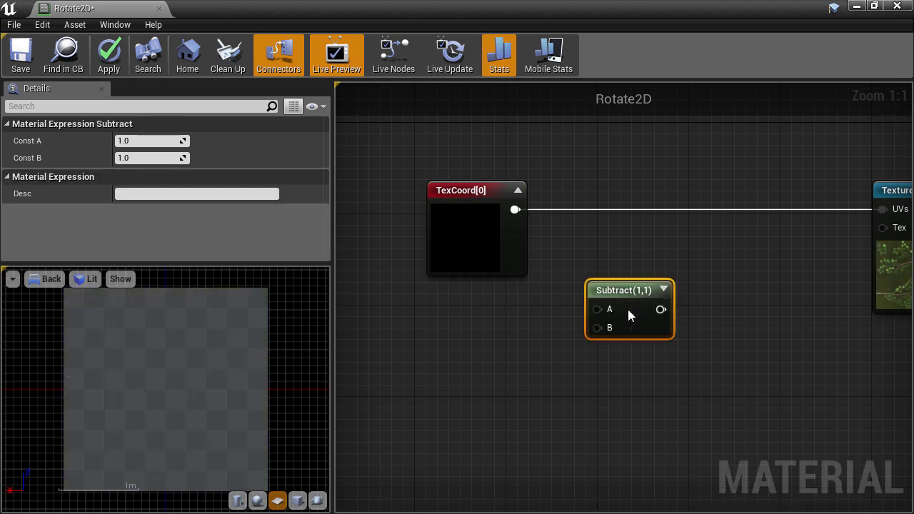
drag(517, 211, 597, 313)
click(473, 366)
drag(505, 393, 597, 327)
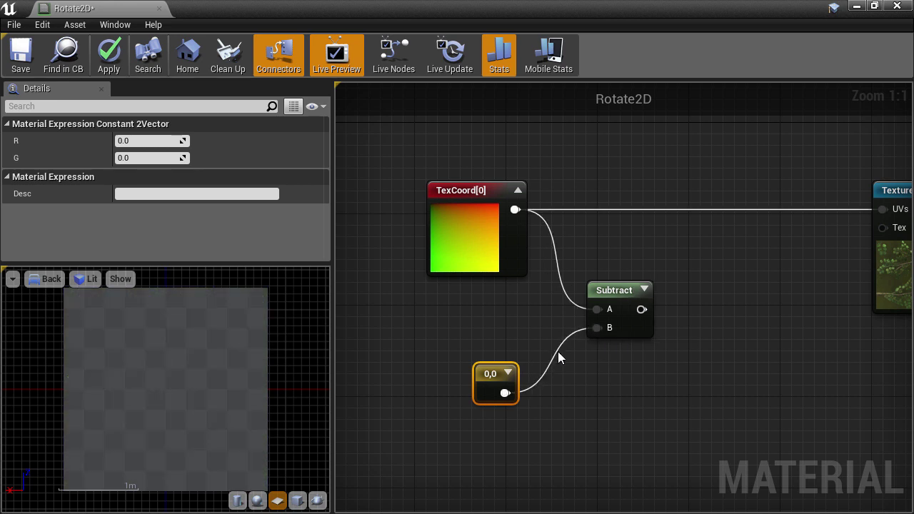
Set the constant to R 0.5, G 0.5 and wire Subtract into the Texture Sample's UVs
click(129, 140)
text(0.5)
key(Tab)
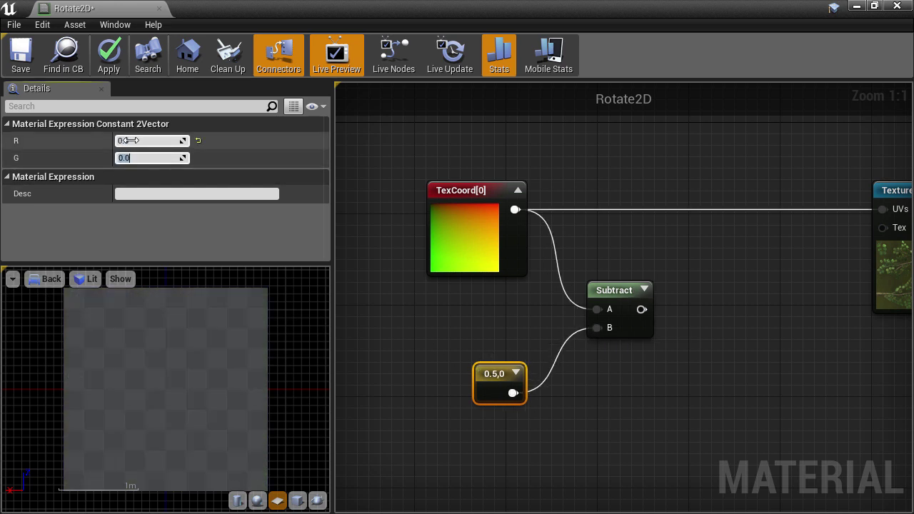
text(0.5)
key(Return)
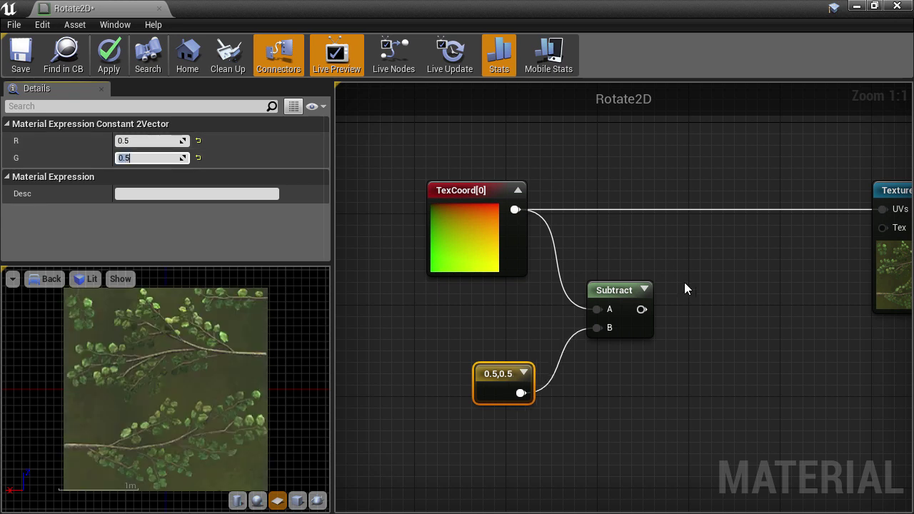
click(644, 291)
right_drag(736, 308, 607, 296)
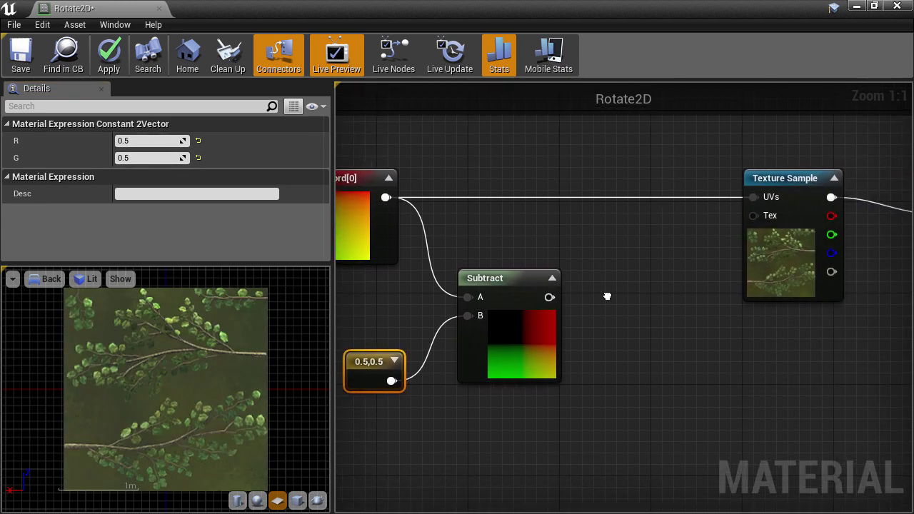
drag(548, 297, 755, 199)
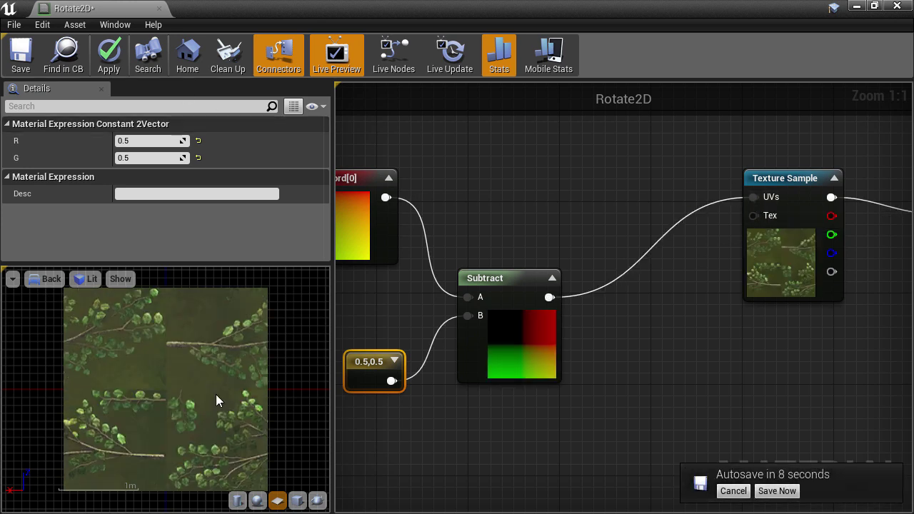
Add a ComponentMask fed by Subtract that keeps only the R channel
right_drag(533, 449, 498, 333)
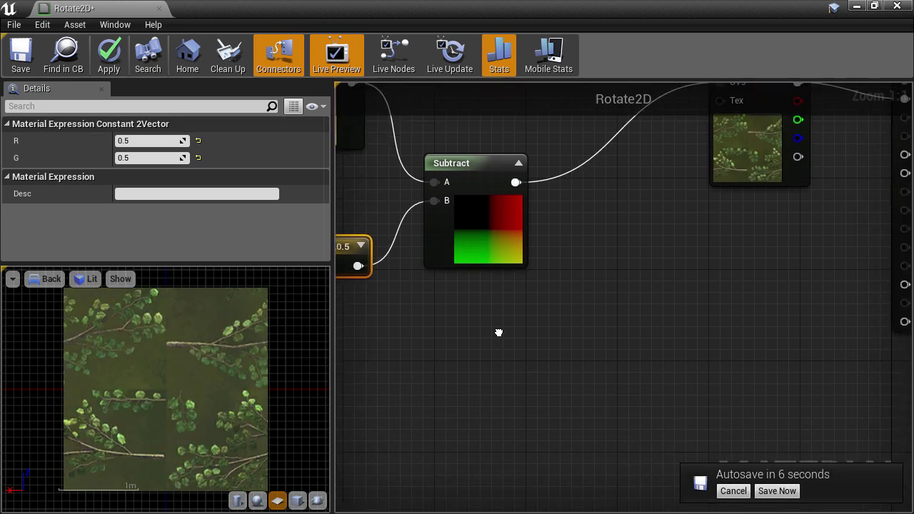
right_click(499, 332)
text(compo)
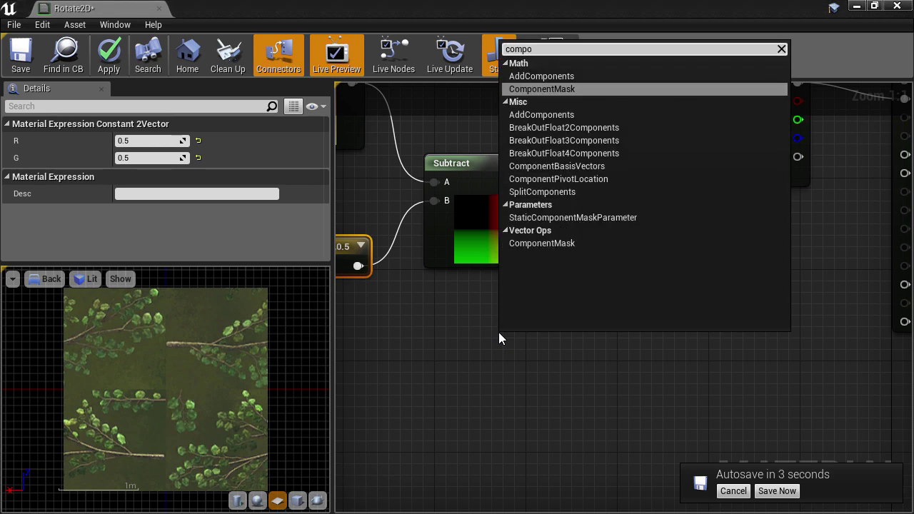
key(Return)
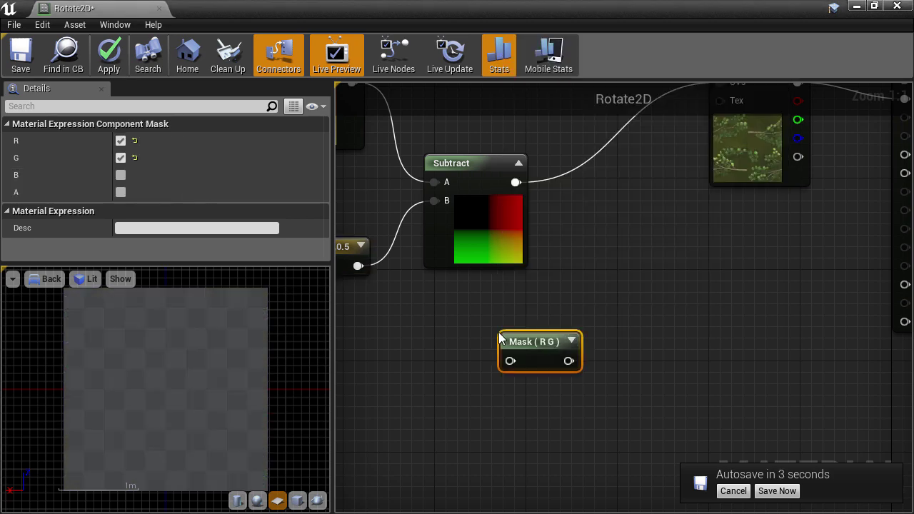
drag(535, 348, 620, 287)
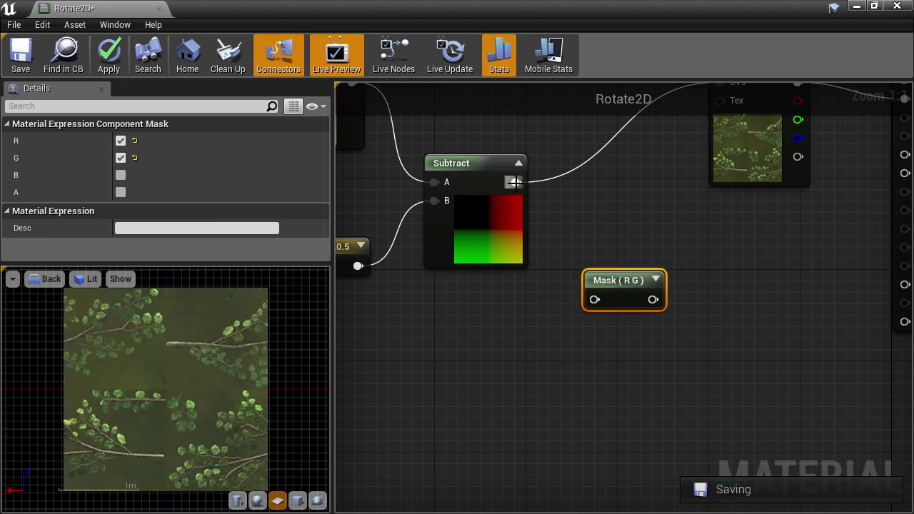
drag(516, 182, 593, 299)
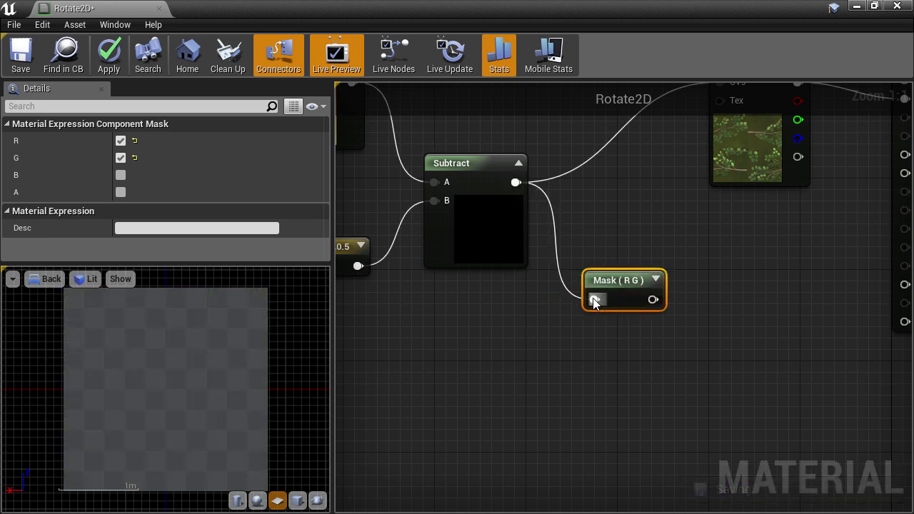
click(656, 280)
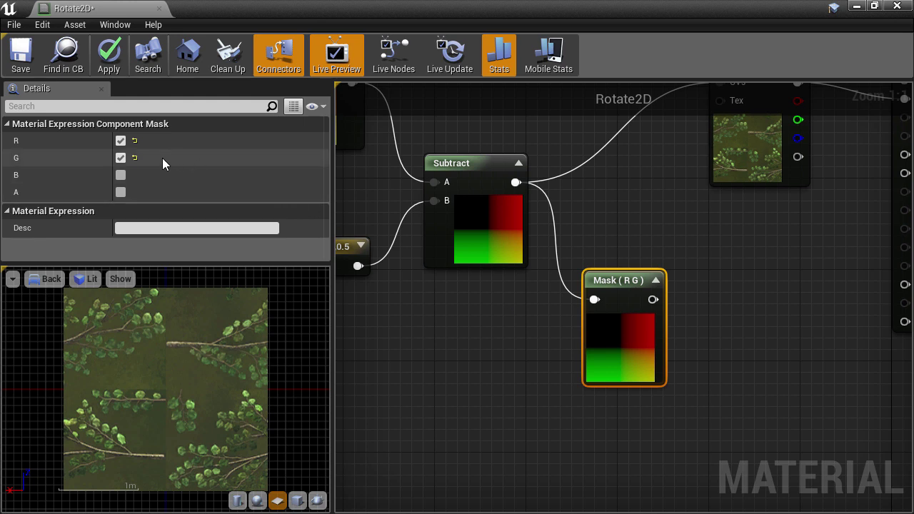
click(120, 158)
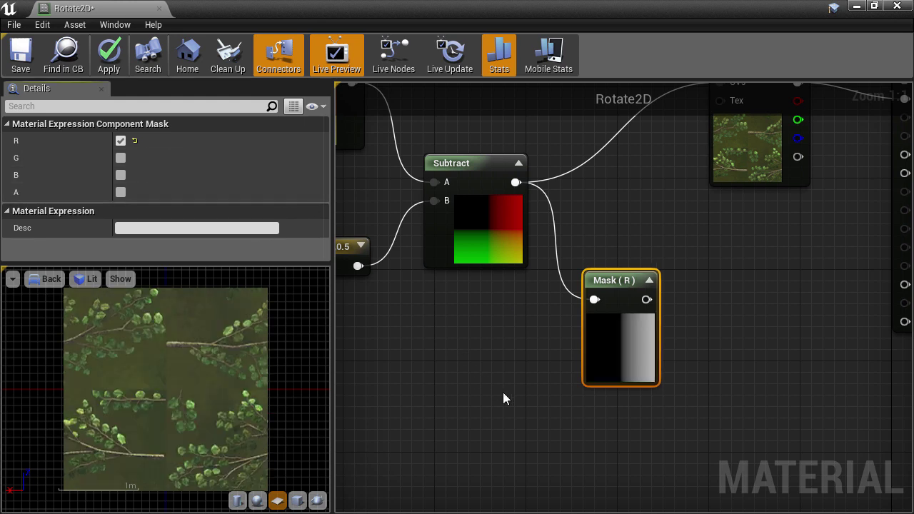
Duplicate the mask, switch it to G only, and feed Subtract into it
right_drag(504, 398, 549, 334)
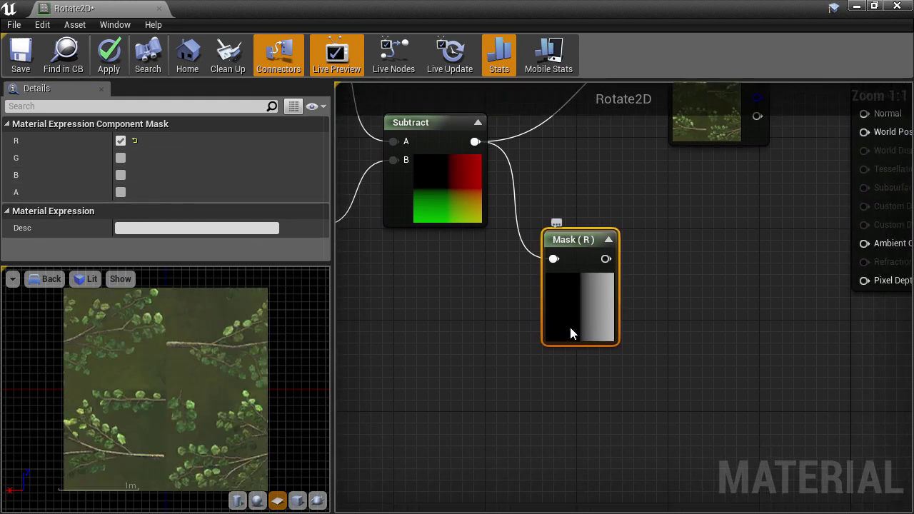
key(ctrl+w)
drag(597, 396, 580, 439)
click(120, 141)
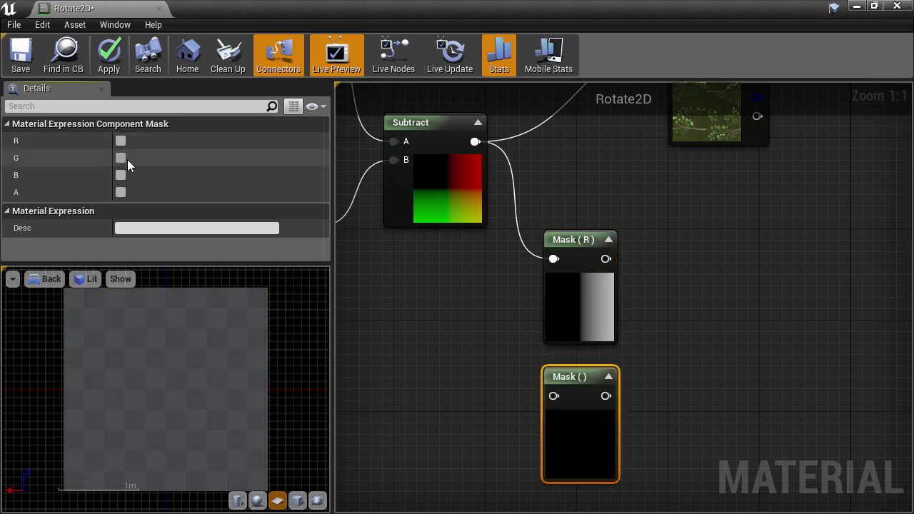
click(120, 158)
drag(475, 141, 551, 395)
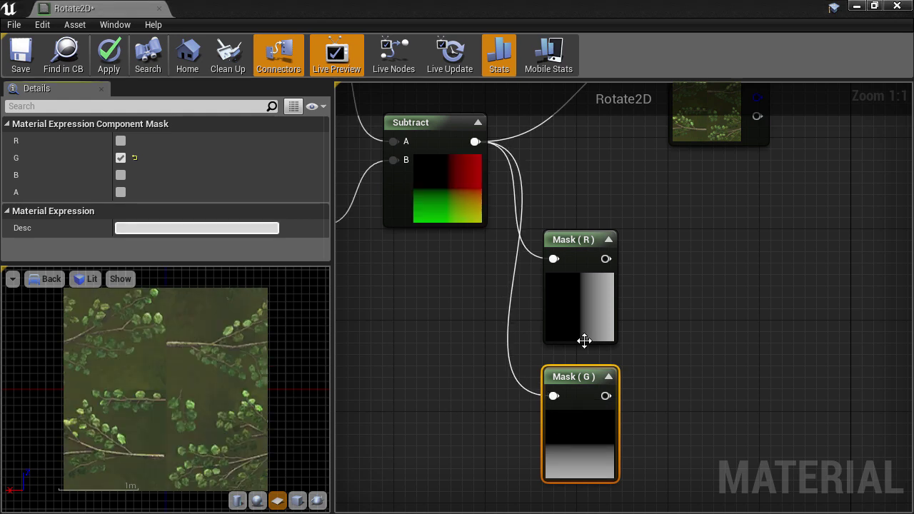
Describe the R mask as X and the G mask as Y
click(569, 314)
click(171, 227)
text(X)
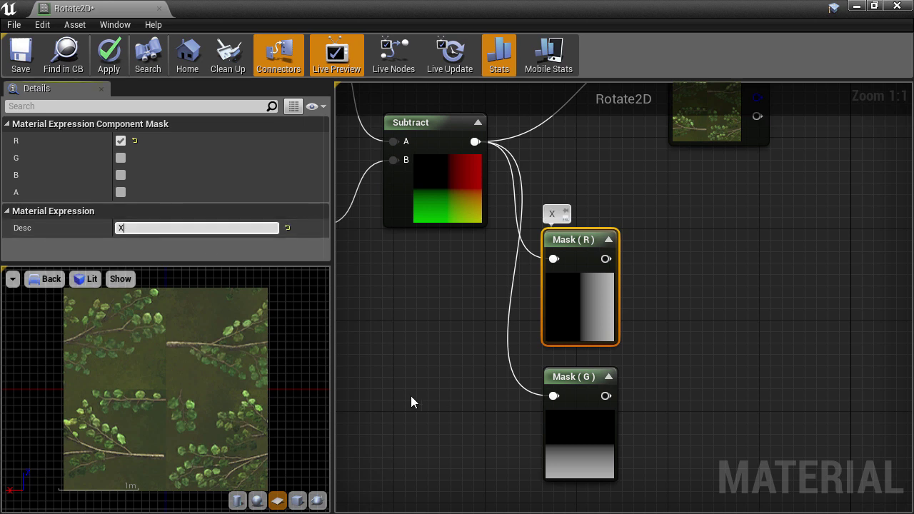
click(585, 442)
click(157, 229)
text(Y)
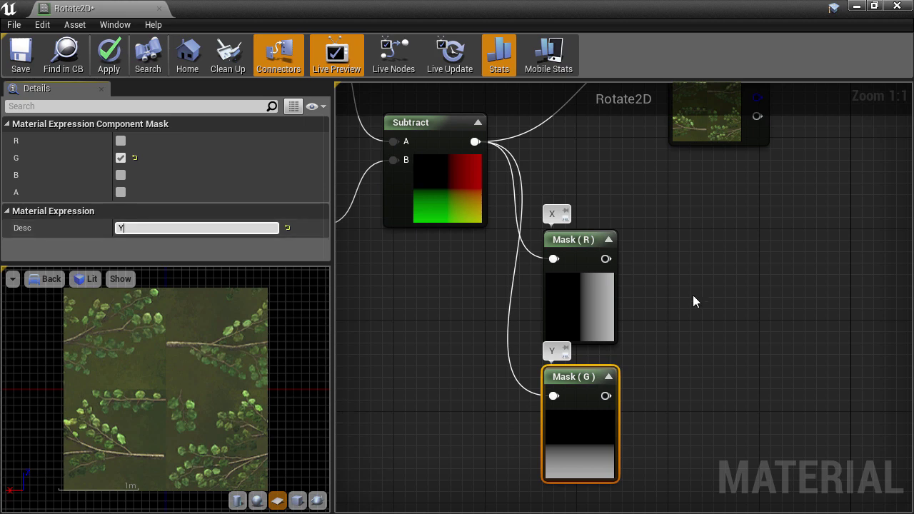
Shift the UV nodes and both masks to the left
scroll(717, 258, down, 5)
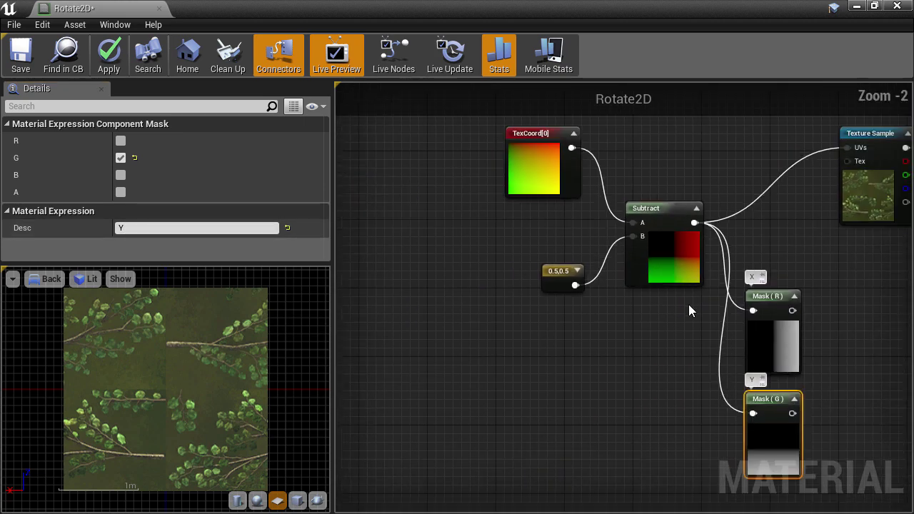
drag(504, 190, 724, 364)
drag(731, 319, 544, 282)
scroll(664, 282, up, 4)
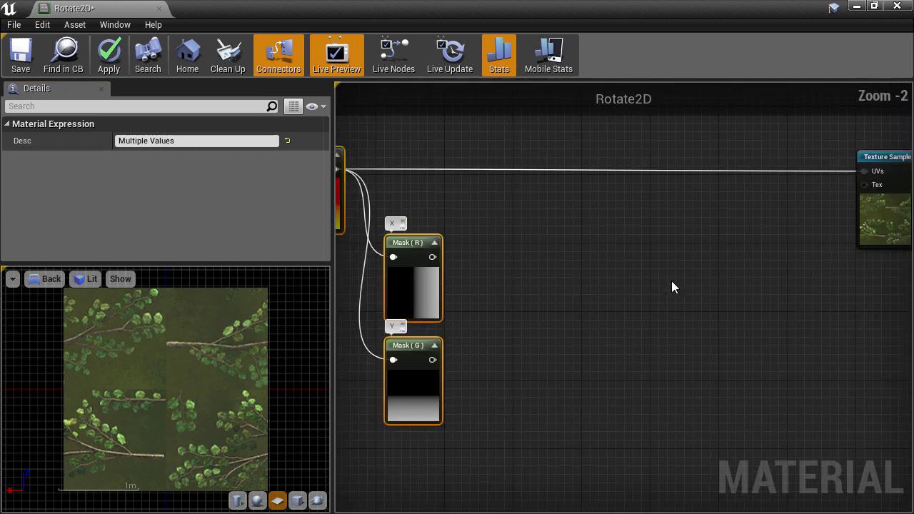
right_drag(584, 286, 749, 271)
click(659, 254)
Add a constant and convert it to a scalar parameter named Angle
right_drag(626, 409, 655, 255)
click(550, 348)
right_click(564, 353)
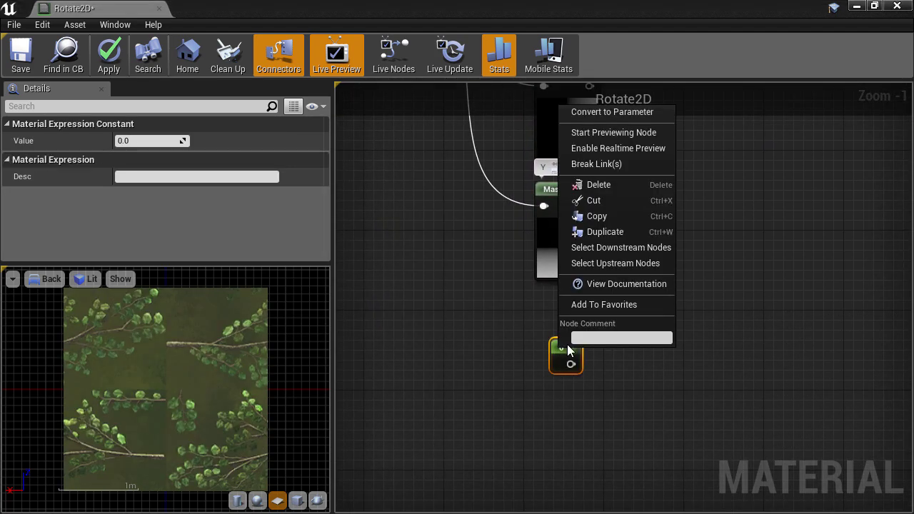
click(597, 112)
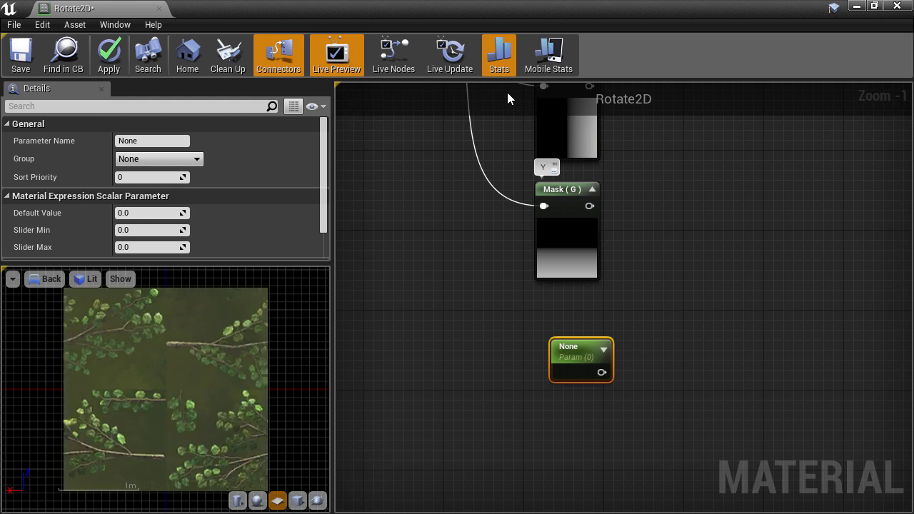
click(161, 140)
text(Angl)
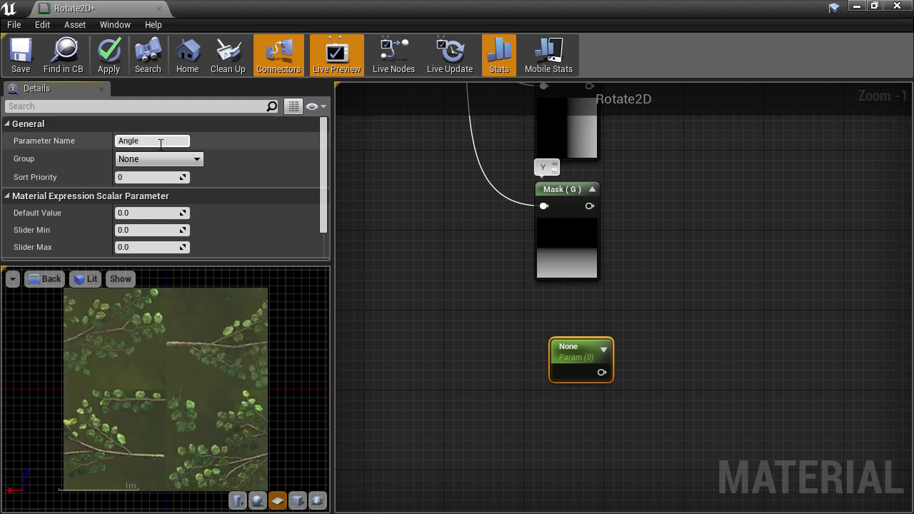
key(Return)
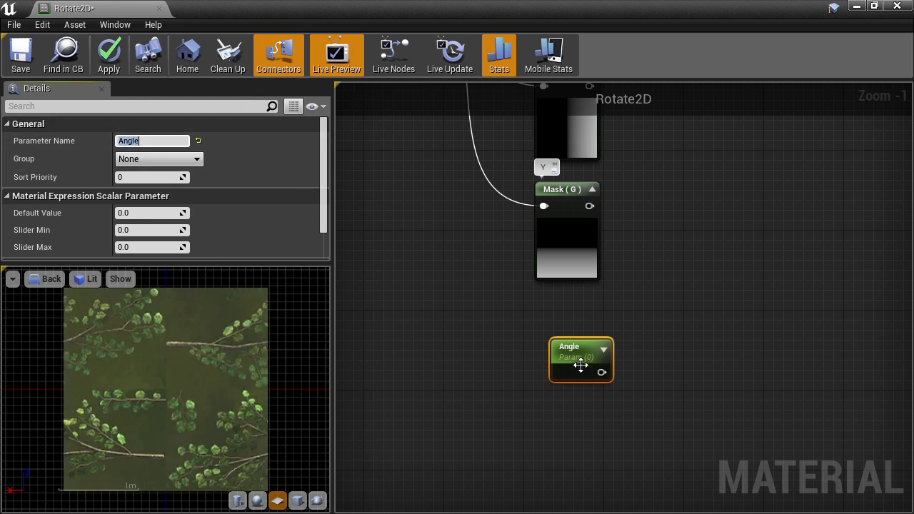
drag(578, 362, 559, 347)
right_drag(657, 296, 548, 376)
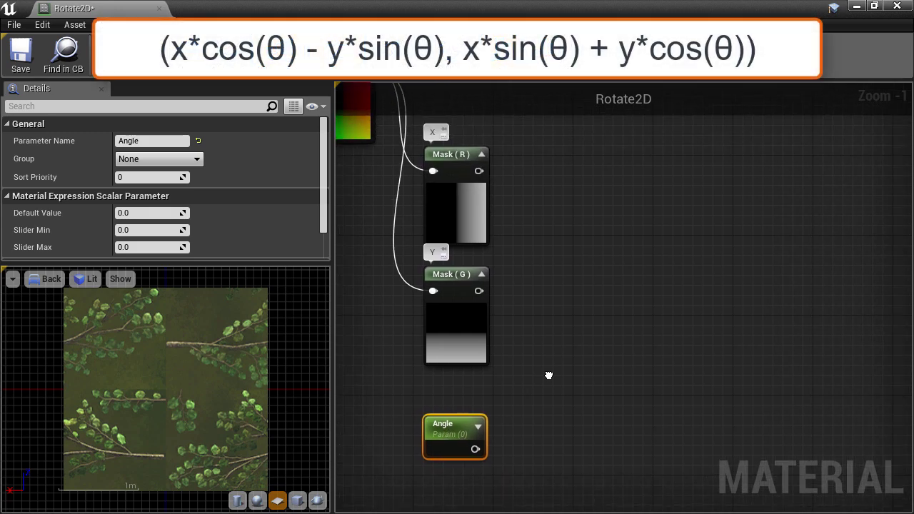
Add a Cosine node fed by Angle and describe it Cos(theta)
right_click(602, 223)
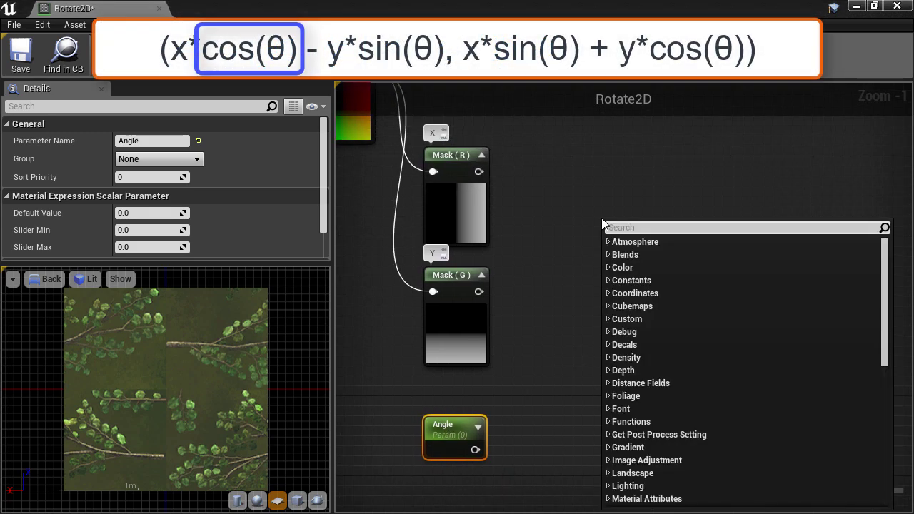
text(cos)
key(Return)
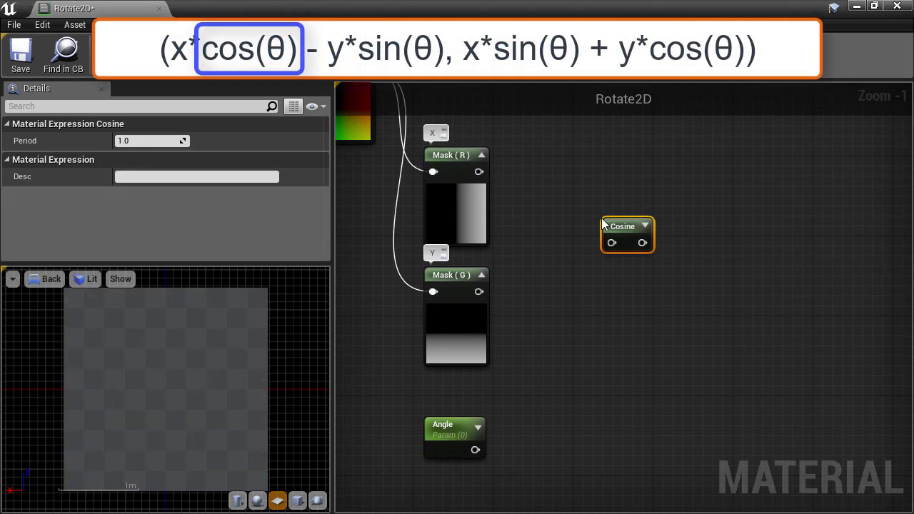
drag(474, 450, 623, 159)
click(257, 176)
text(Cos(theta))
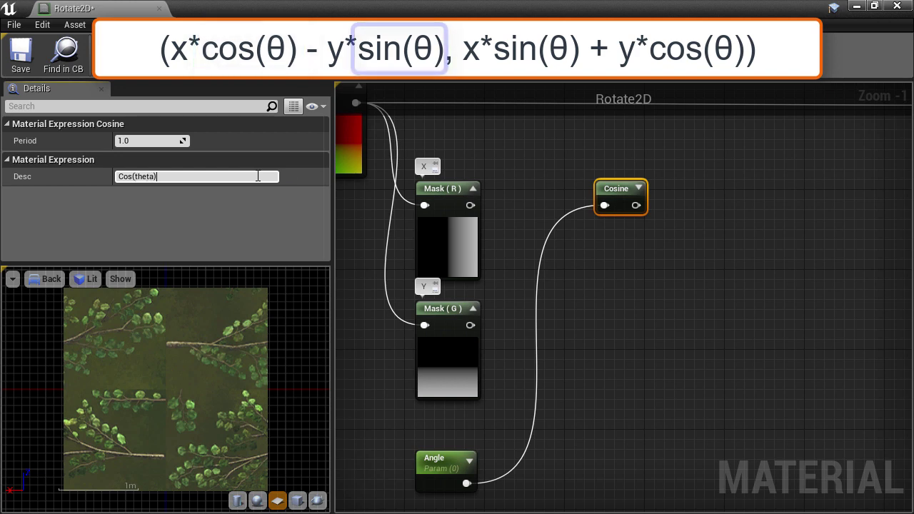
Confirm Cos(theta), then place a Sine(theta) node under the Cosine wired from Angle
key(Return)
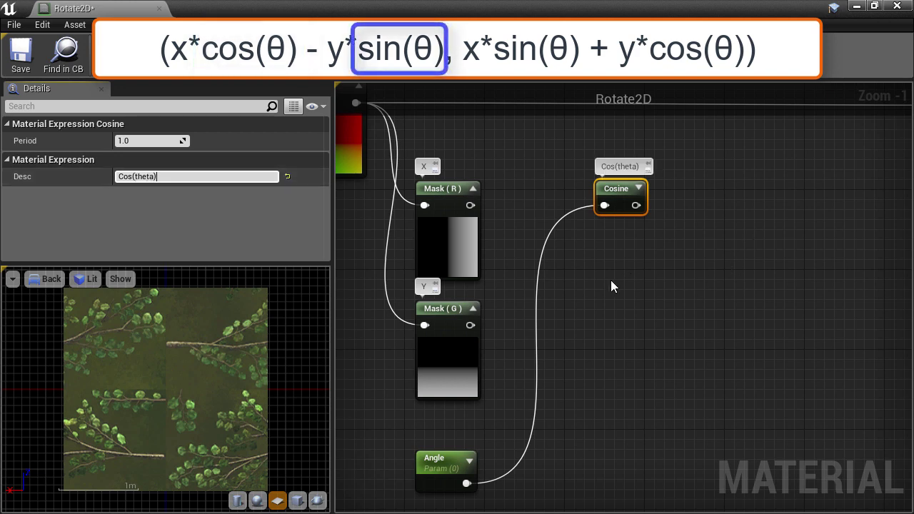
right_click(610, 282)
text(sine)
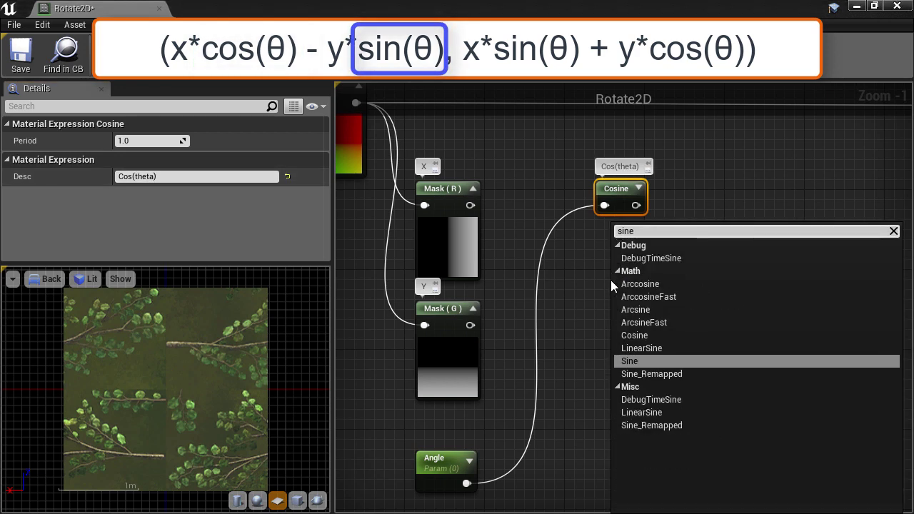
key(Return)
drag(612, 285, 610, 321)
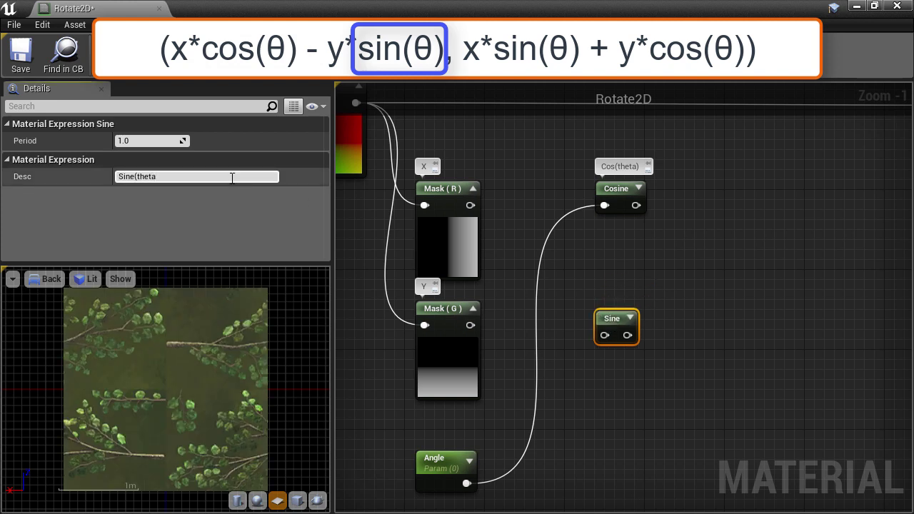
click(232, 178)
text(Sine(theta))
key(Return)
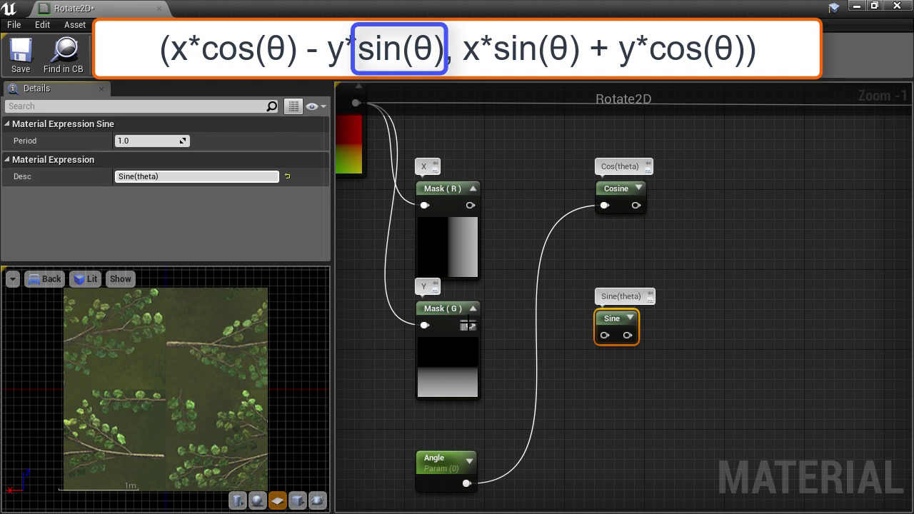
drag(466, 484, 605, 334)
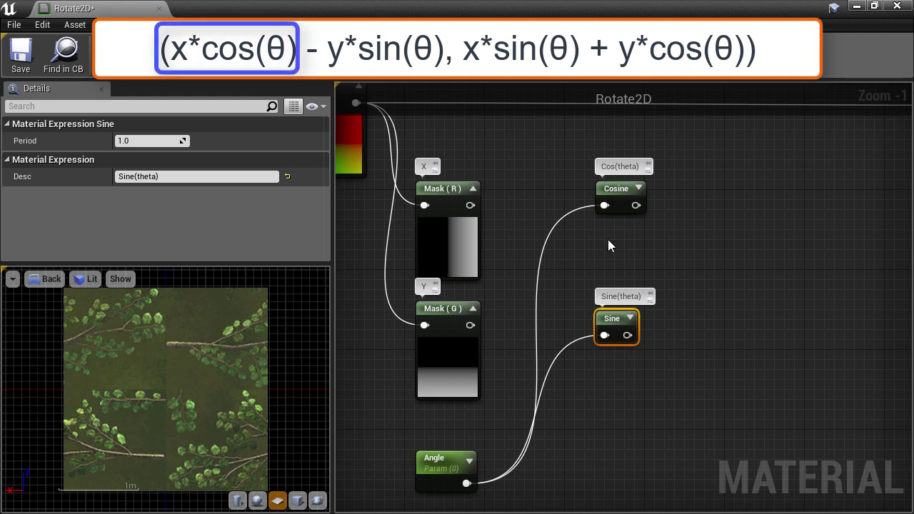
Add a Multiply node taking the X mask and Cos(theta)
click(607, 239)
drag(621, 244, 706, 205)
drag(469, 205, 705, 225)
drag(636, 205, 703, 241)
Add a second Multiply taking the Y mask and Sine(theta)
right_drag(715, 275, 624, 295)
click(591, 350)
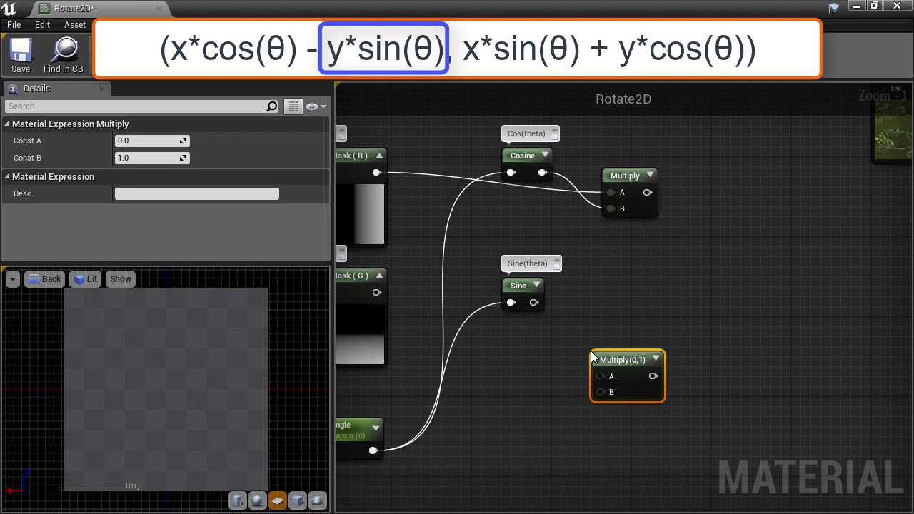
drag(617, 357, 616, 332)
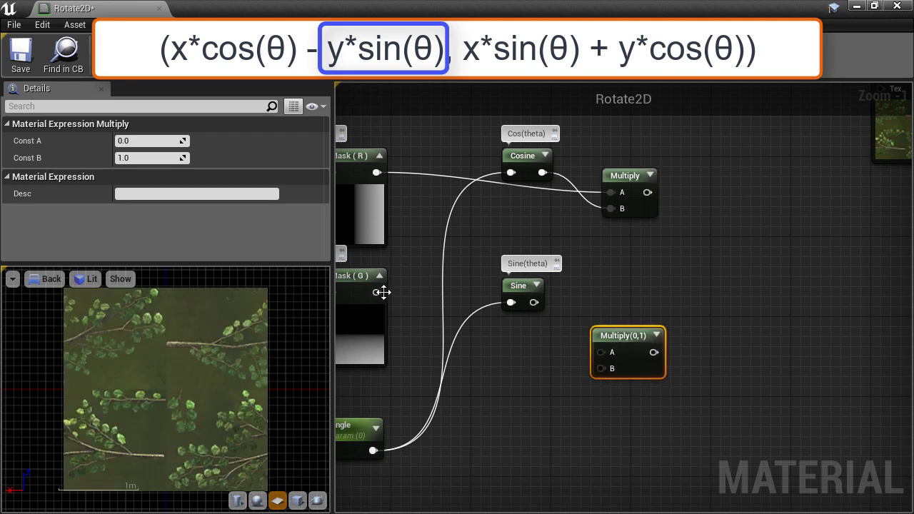
drag(384, 292, 601, 352)
drag(533, 302, 602, 368)
drag(621, 330, 632, 320)
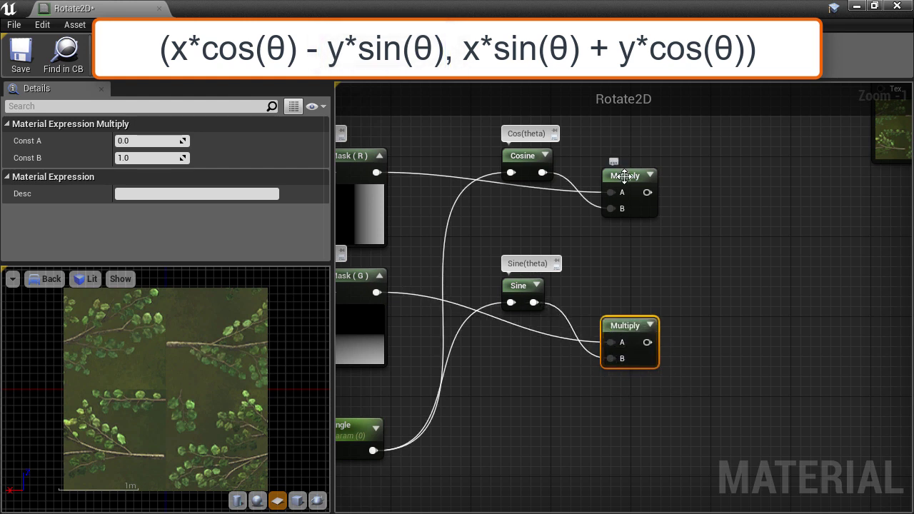
Describe the Multiply nodes as X * Cos(theta) and Y * Sine(Theta)
click(625, 176)
click(213, 193)
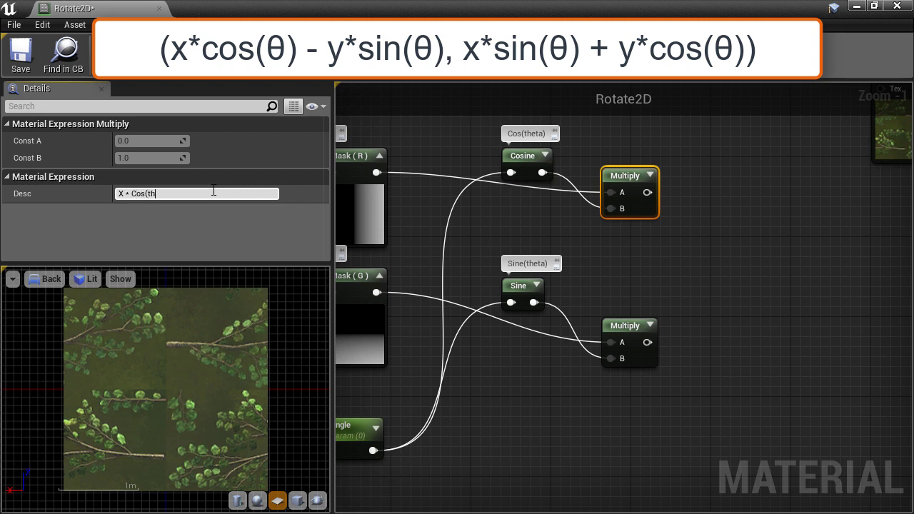
text(X * Cos(theta))
key(Return)
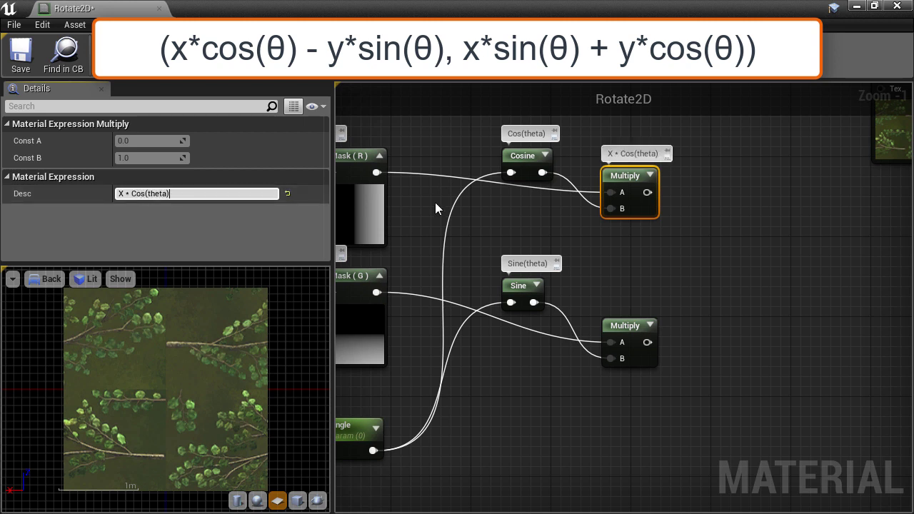
click(637, 326)
click(252, 194)
text(Y * Sine(Theta)
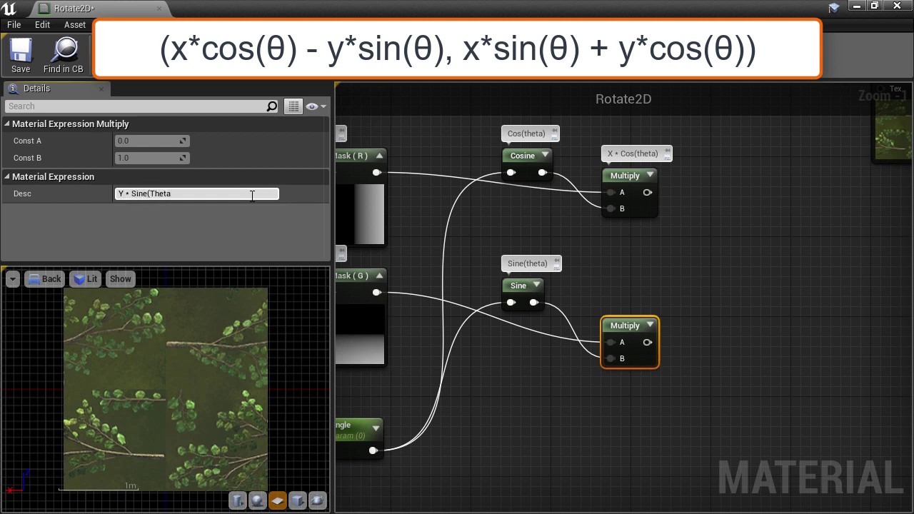
key(Return)
right_drag(631, 217, 462, 261)
Add a Subtract node taking X * Cos(theta) as A and Y * Sine(Theta) as B
right_click(507, 275)
text(sub)
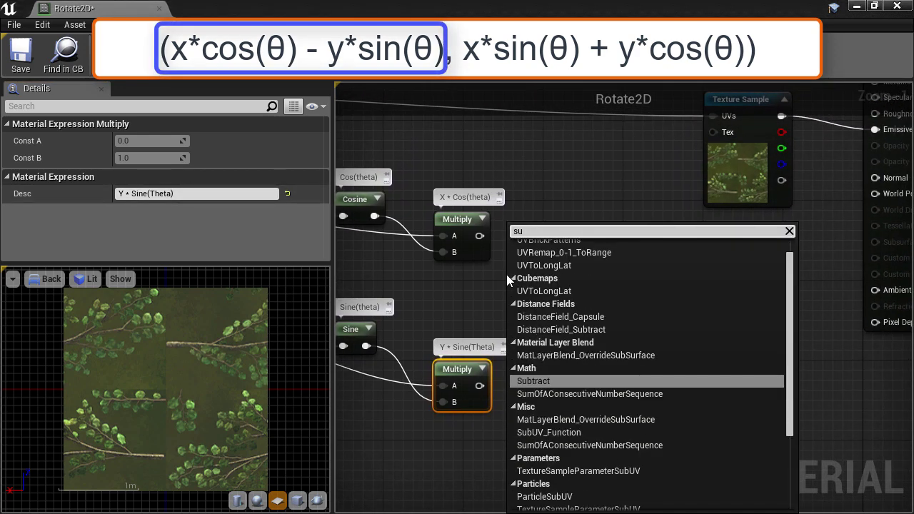
click(543, 308)
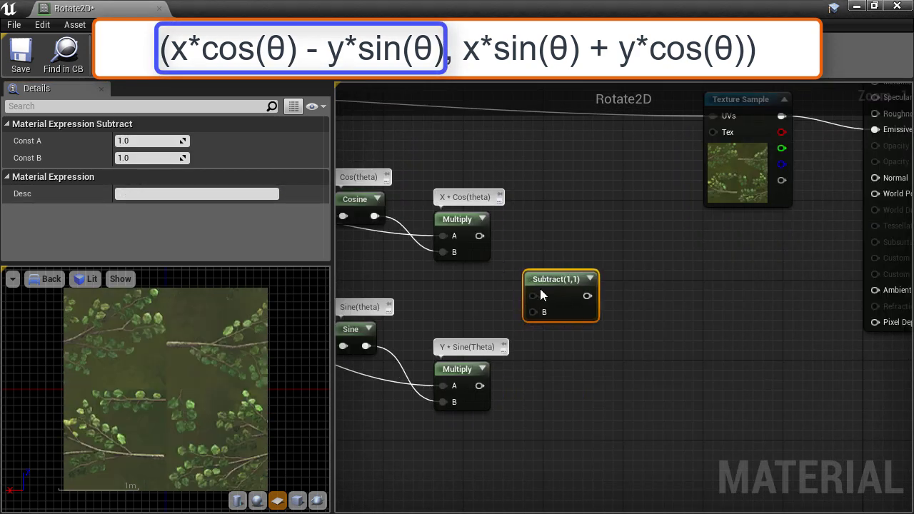
drag(479, 235, 592, 306)
drag(479, 386, 592, 322)
drag(609, 289, 579, 290)
Describe the Subtract node as 'New X'
click(264, 195)
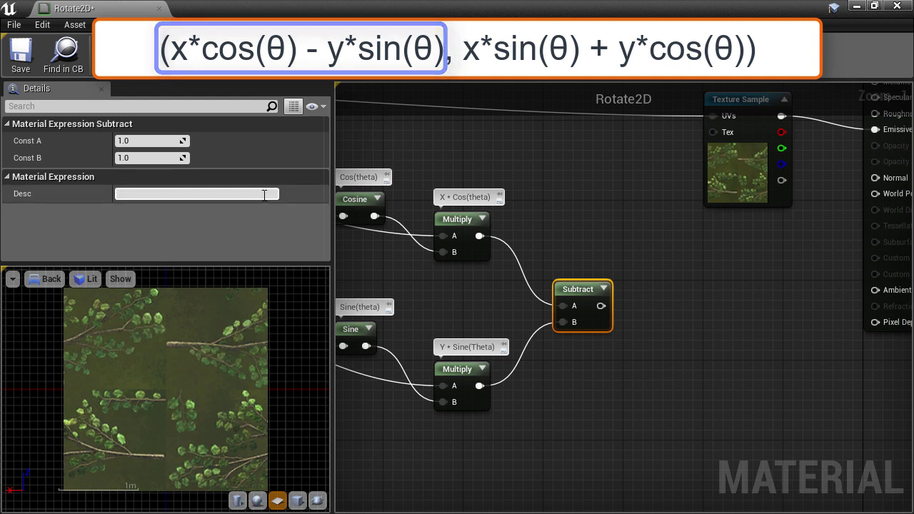
text(New X)
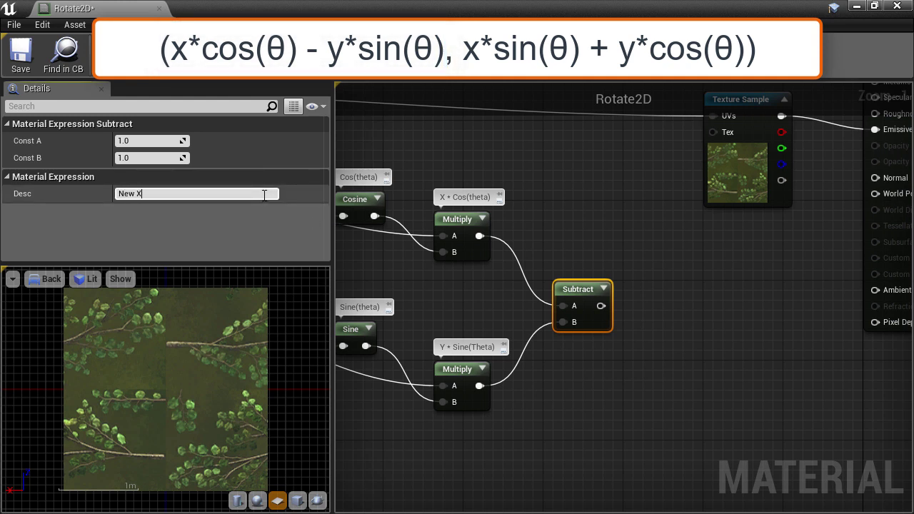
key(Return)
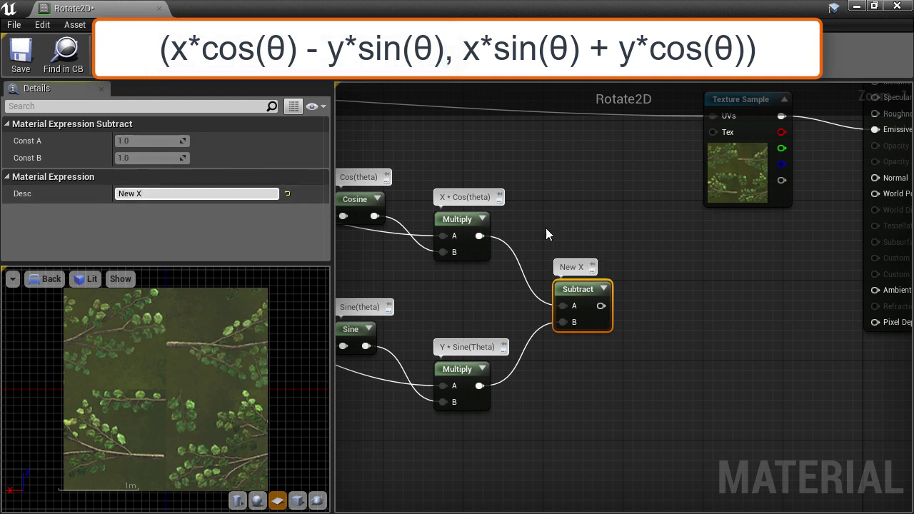
right_drag(545, 228, 739, 281)
scroll(739, 281, down, 2)
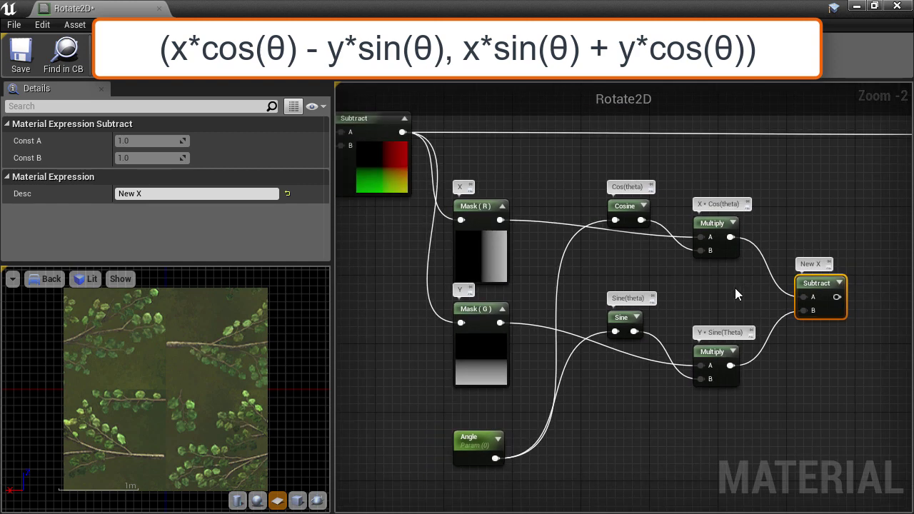
scroll(738, 283, down, 1)
right_drag(559, 277, 407, 229)
click(562, 296)
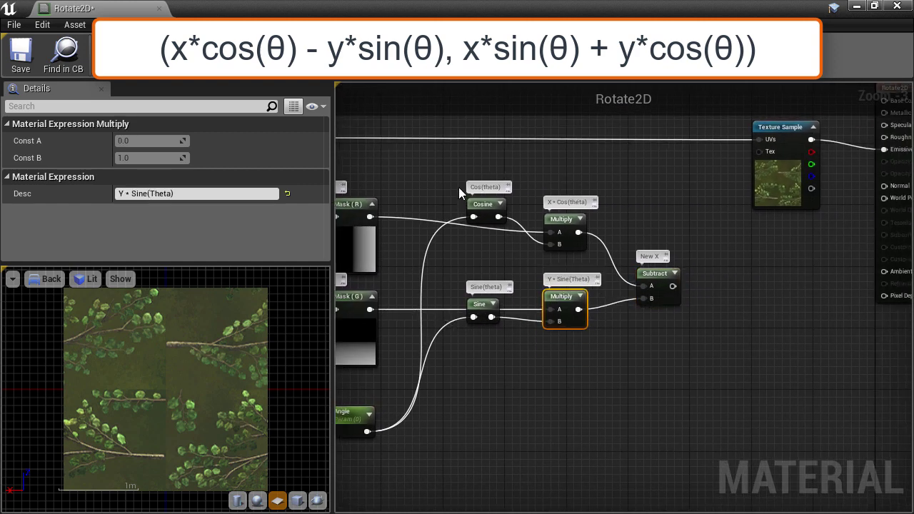
Wrap the Cosine, Sine, Multiply and Subtract nodes in a comment titled 'X coordinate'
drag(454, 184, 678, 328)
text(c)
text(X co)
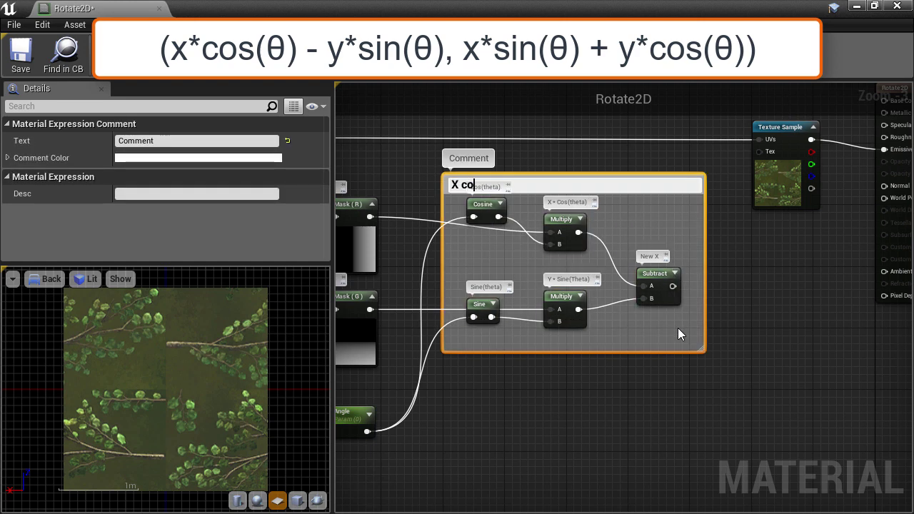
text(ordinate)
key(Return)
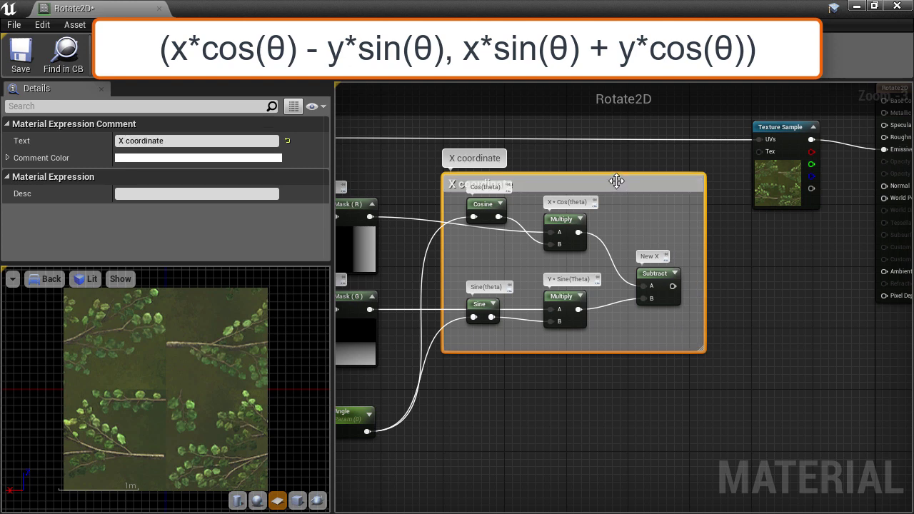
drag(617, 186, 614, 171)
Zoom out over the whole network and select the X coordinate group
click(495, 223)
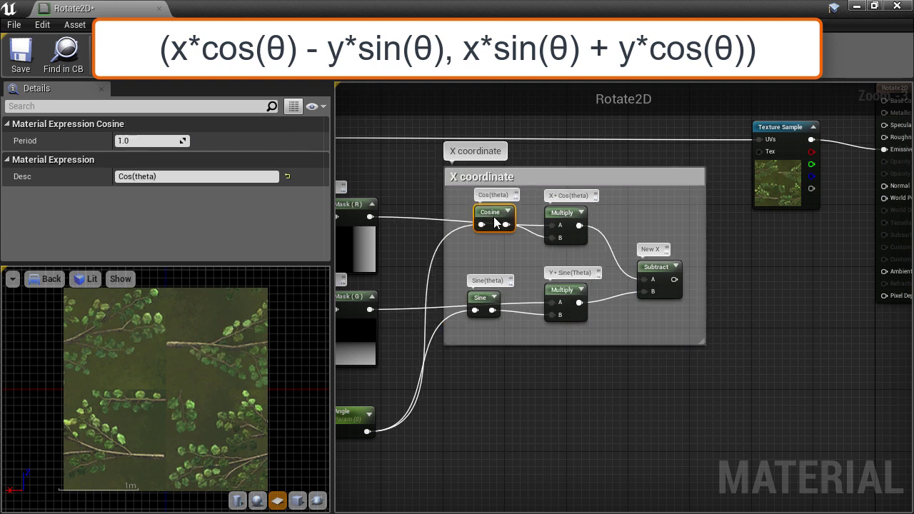
scroll(711, 372, down, 2)
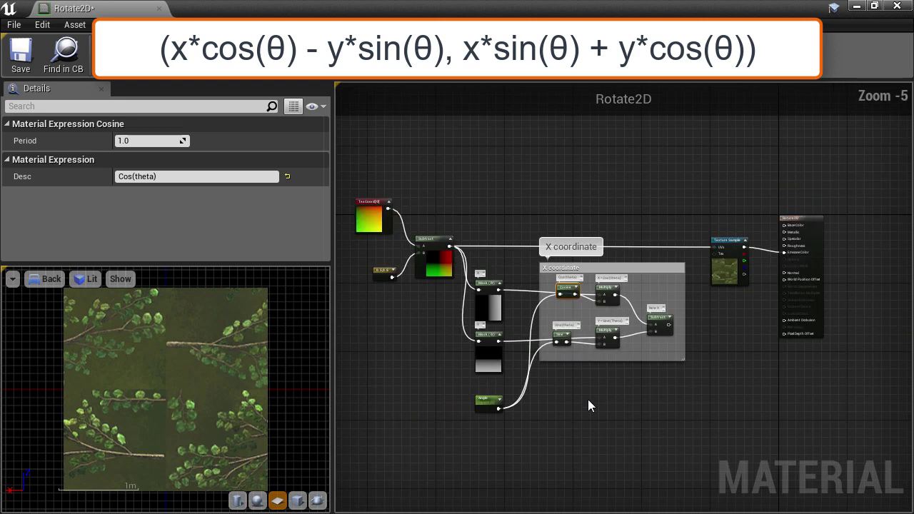
right_drag(587, 406, 712, 383)
drag(450, 162, 772, 453)
right_drag(779, 264, 664, 261)
scroll(632, 373, up, 4)
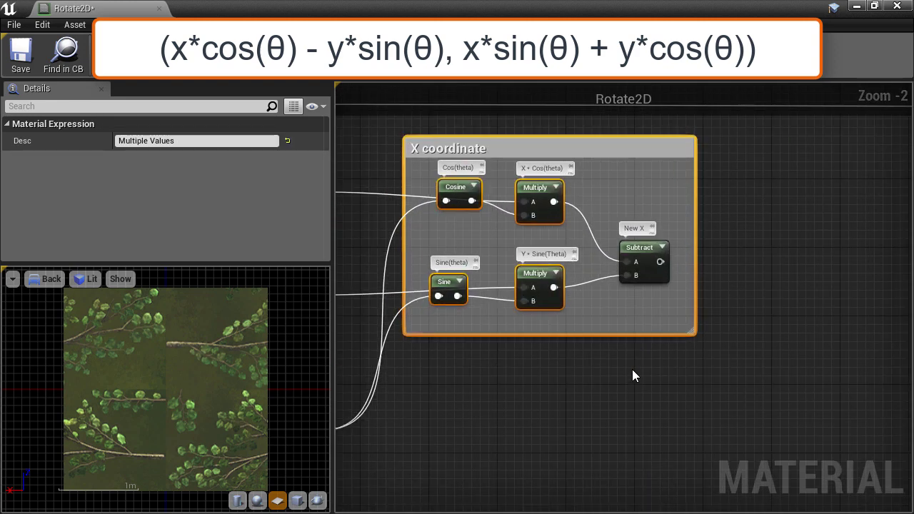
Shift the X coordinate comment group to the right
right_drag(632, 373, 811, 353)
right_drag(767, 373, 543, 428)
click(609, 451)
drag(591, 146, 712, 148)
Pull Cosine and Sine out of the group and wrap them in a new 'Cos & Sin' comment
click(639, 191)
drag(639, 196, 479, 207)
drag(632, 307, 479, 289)
drag(427, 116, 515, 330)
key(c)
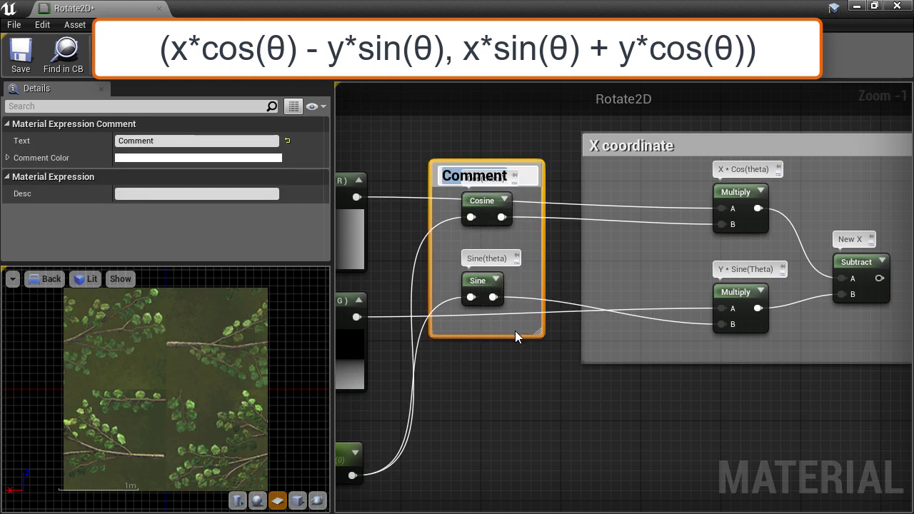
text(Cos)
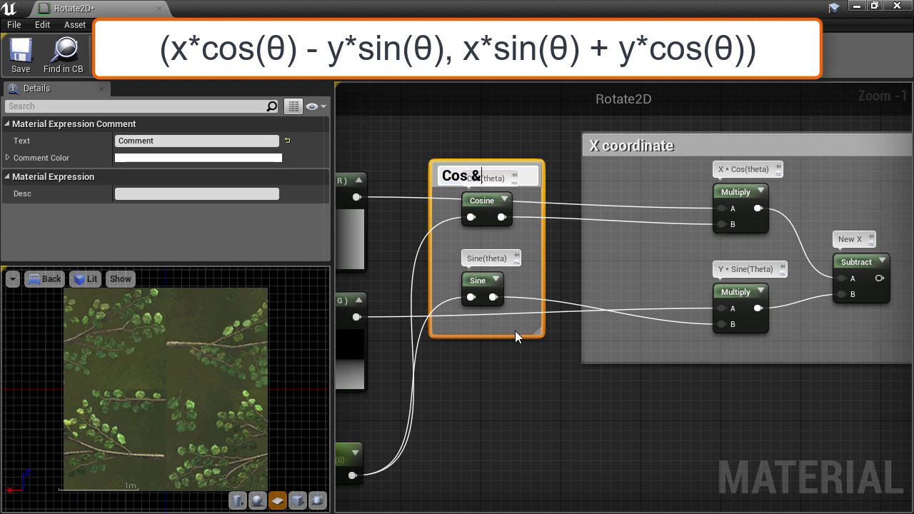
text( & Sin)
Confirm the 'Cos & Sin' comment title and rearrange the groups to clear space below
key(Return)
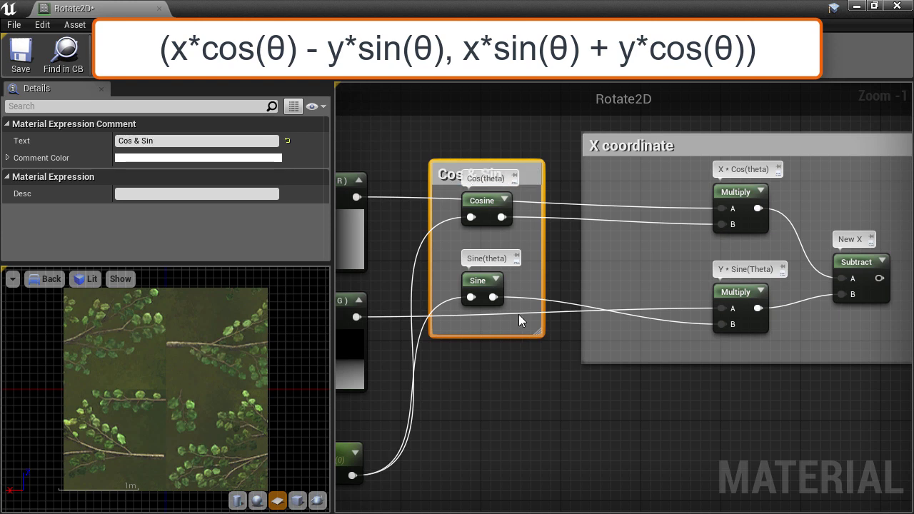
drag(482, 202, 482, 221)
scroll(547, 342, down, 2)
right_drag(580, 432, 397, 428)
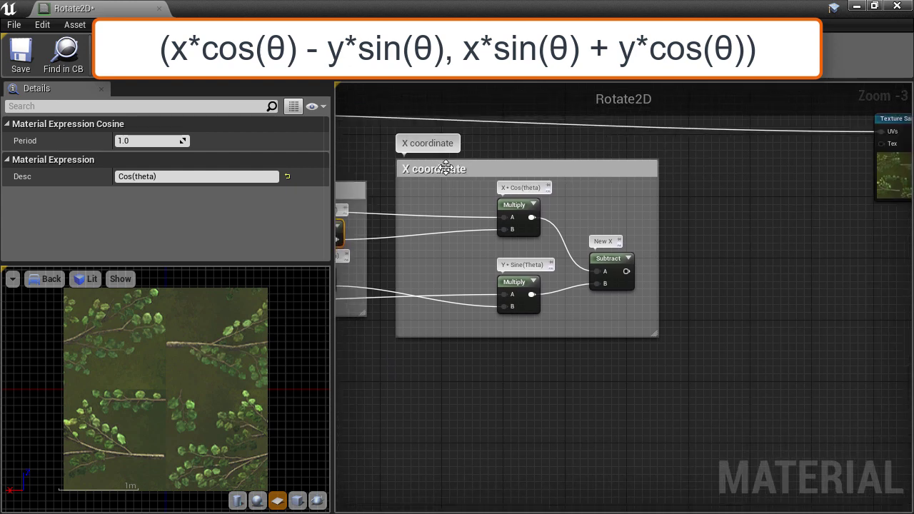
drag(475, 169, 556, 168)
click(453, 323)
scroll(452, 324, down, 1)
right_drag(453, 323, 538, 302)
scroll(657, 347, up, 3)
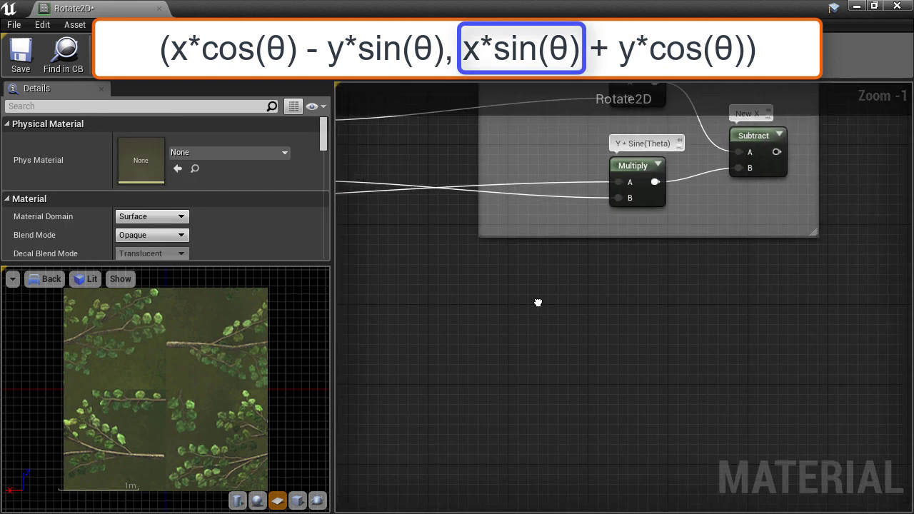
Add a Multiply node multiplying Mask (R) X by the Sine result
click(496, 293)
right_drag(479, 276, 751, 382)
drag(402, 172, 783, 417)
drag(548, 271, 779, 433)
Describe the new Multiply node as 'X * Sin(theta)'
click(223, 193)
text(X * Sin)theta)
key(Return)
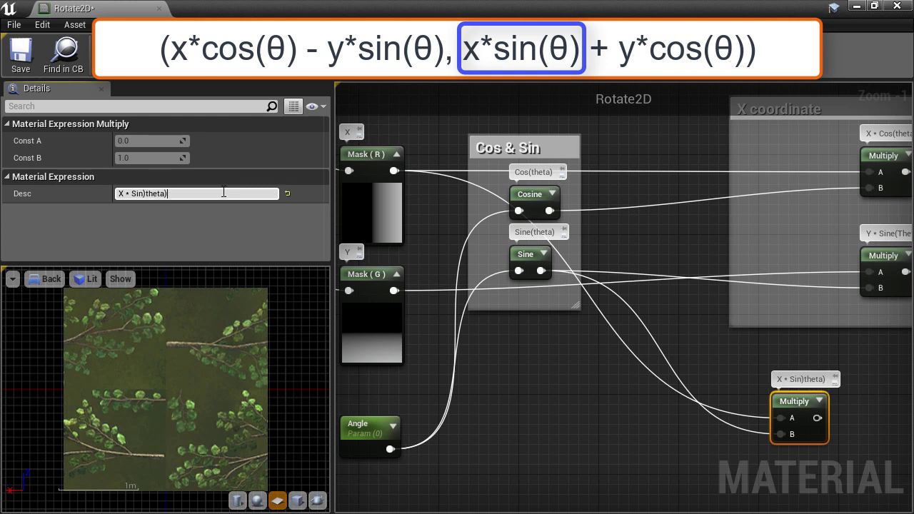
click(144, 192)
key(Delete)
key(End)
text())
key(Left)
key(Left)
key(Left)
key(Left)
key(Left)
key(Left)
text(()
key(Return)
Add a second Multiply node multiplying Mask (G) Y by the Cosine result
right_drag(374, 320, 340, 237)
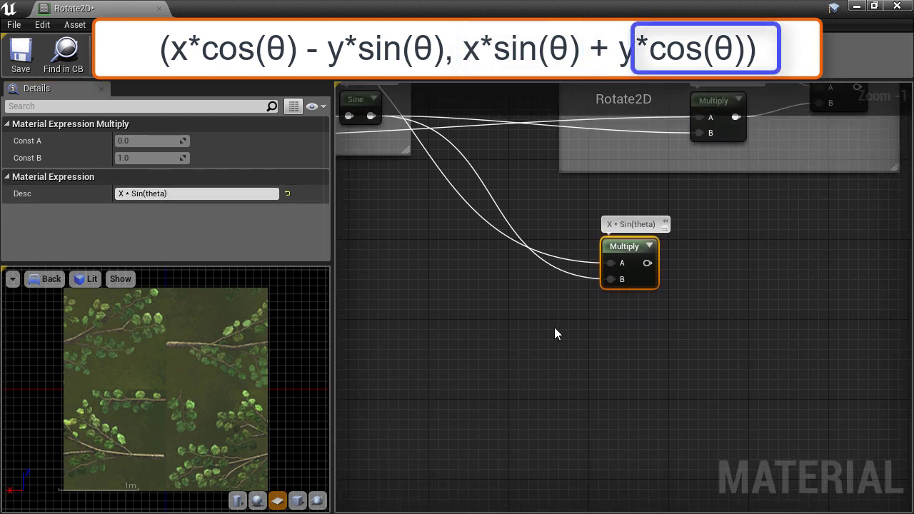
click(607, 341)
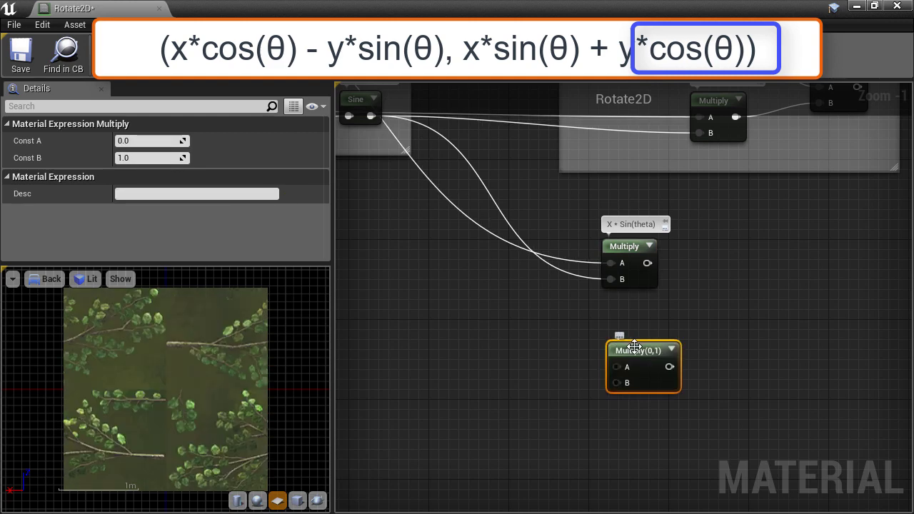
right_drag(483, 292, 744, 398)
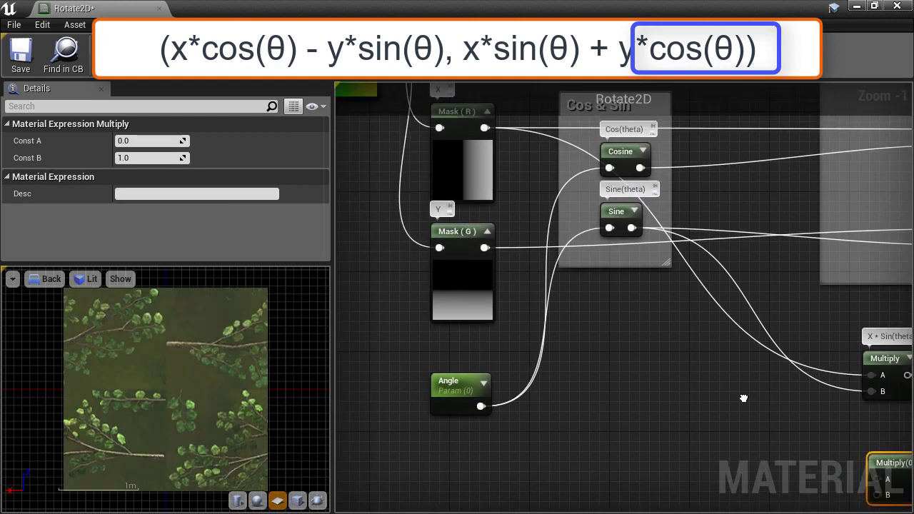
drag(485, 247, 878, 480)
right_drag(879, 479, 505, 228)
drag(439, 158, 664, 468)
Add an Add node summing X * Sin(theta) and the Y times cosine product
right_drag(731, 375, 628, 331)
right_click(633, 323)
text(add)
click(657, 108)
drag(521, 300, 643, 349)
drag(524, 405, 643, 365)
Describe the lower Multiply as 'Y * Cos(theta)' and the Add node as 'NewY'
click(502, 387)
click(226, 194)
text(Y * Cos(thetya)
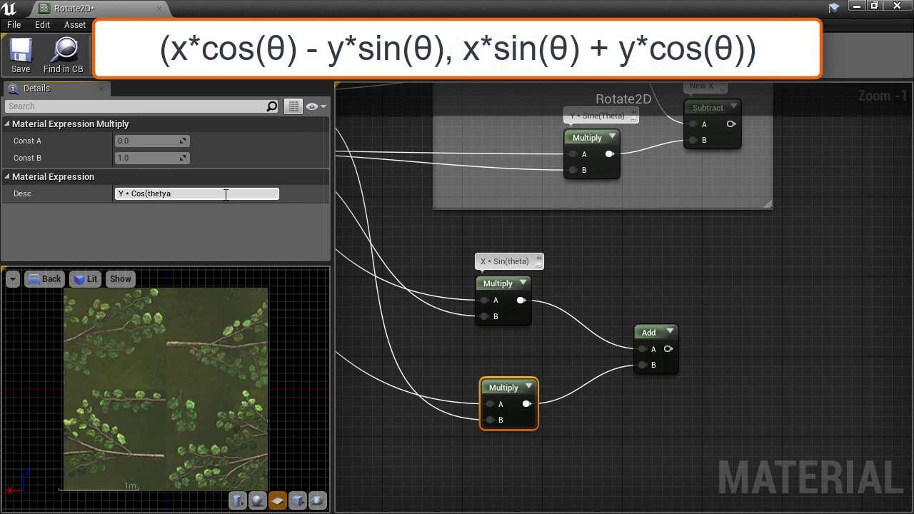
text())
key(Return)
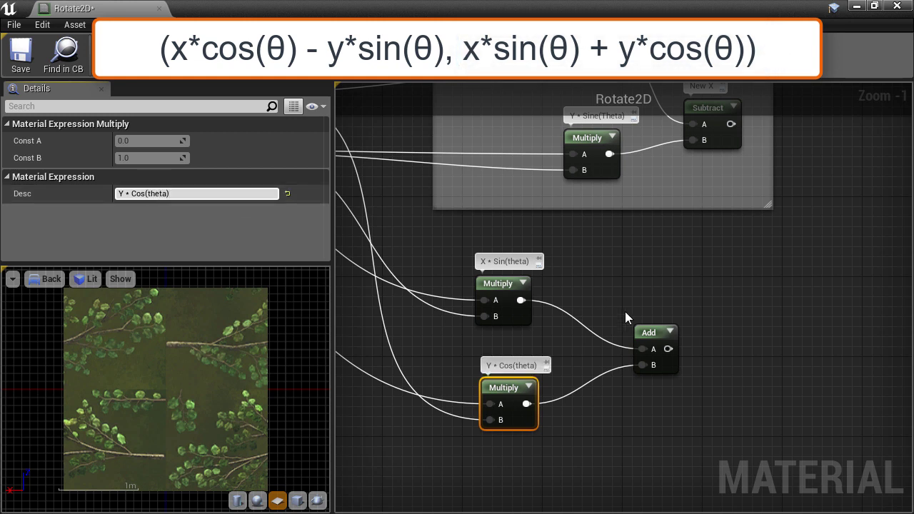
click(647, 333)
click(155, 195)
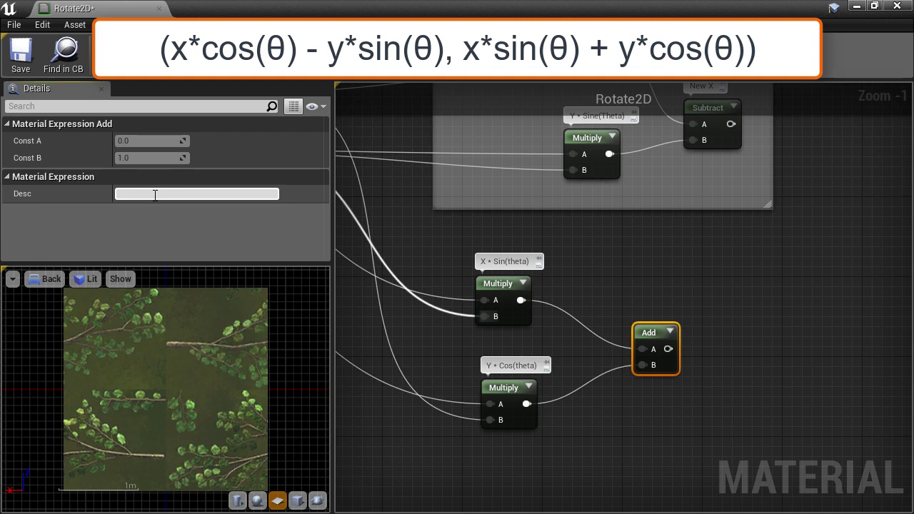
text(NewY)
key(Return)
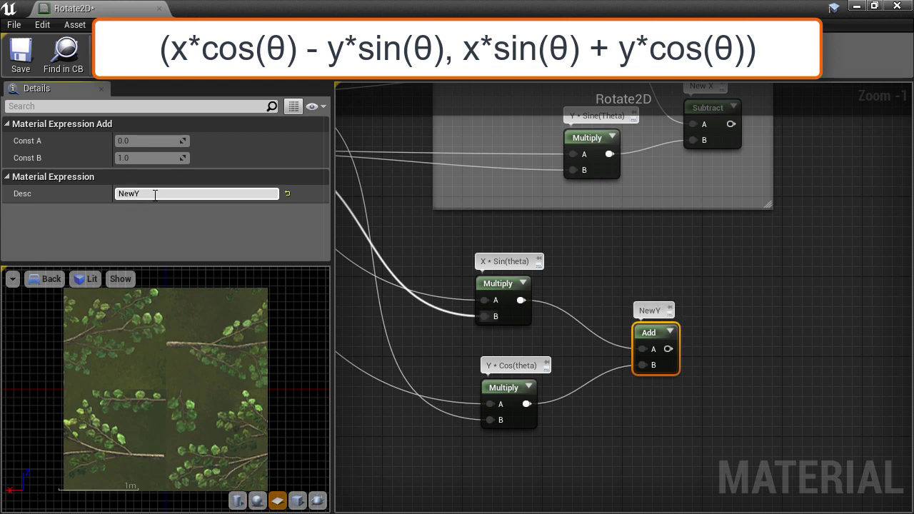
Wrap both products and the NewY node in a 'New Y Coordinate' comment
drag(442, 247, 710, 440)
text(c)
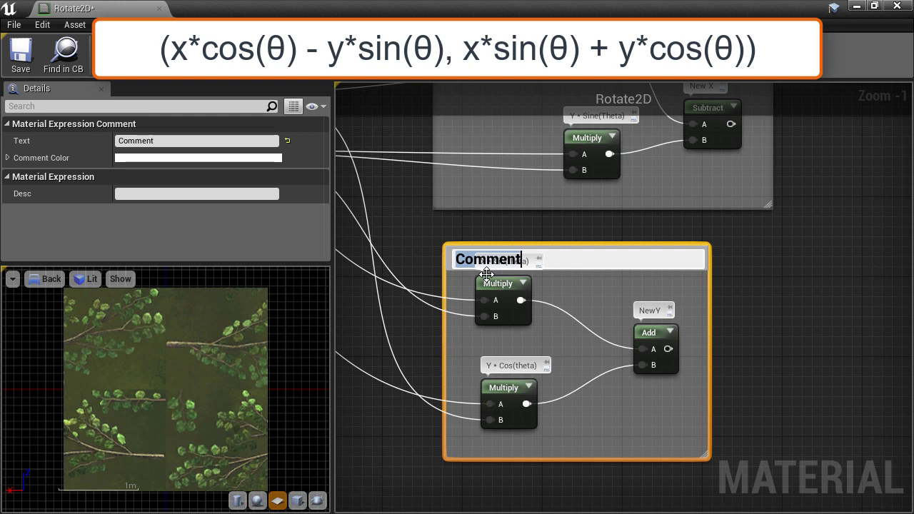
text(New Y Coord)
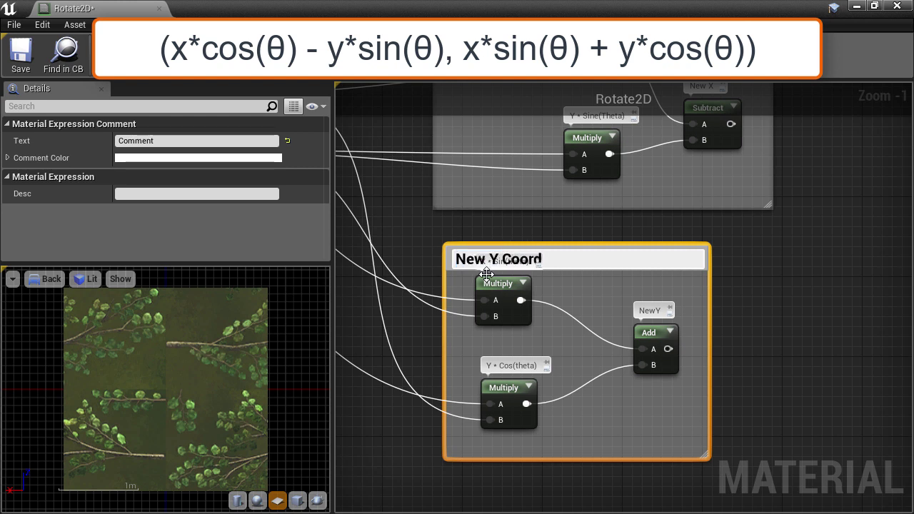
text(inate)
key(Return)
click(505, 308)
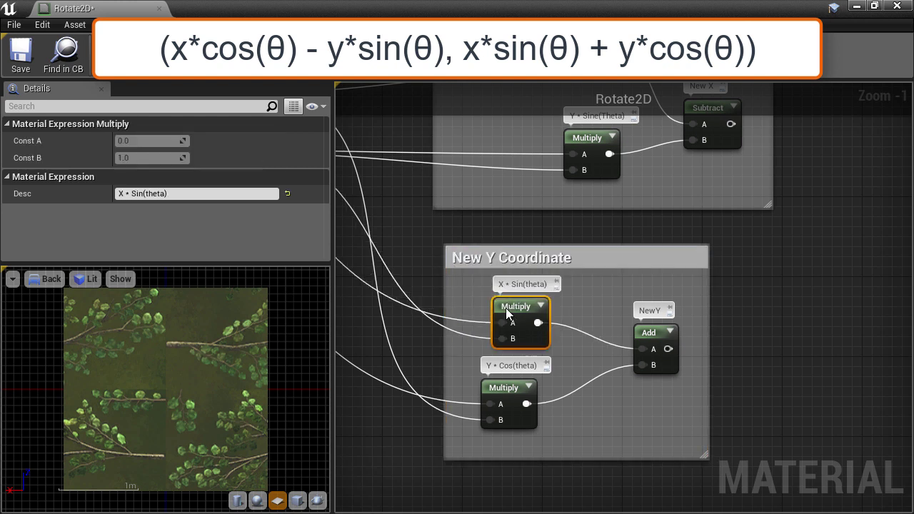
Widen the New Y Coordinate comment and shift the rotation nodes left to tidy the layout
scroll(757, 301, down, 1)
scroll(756, 301, down, 2)
drag(736, 386, 762, 382)
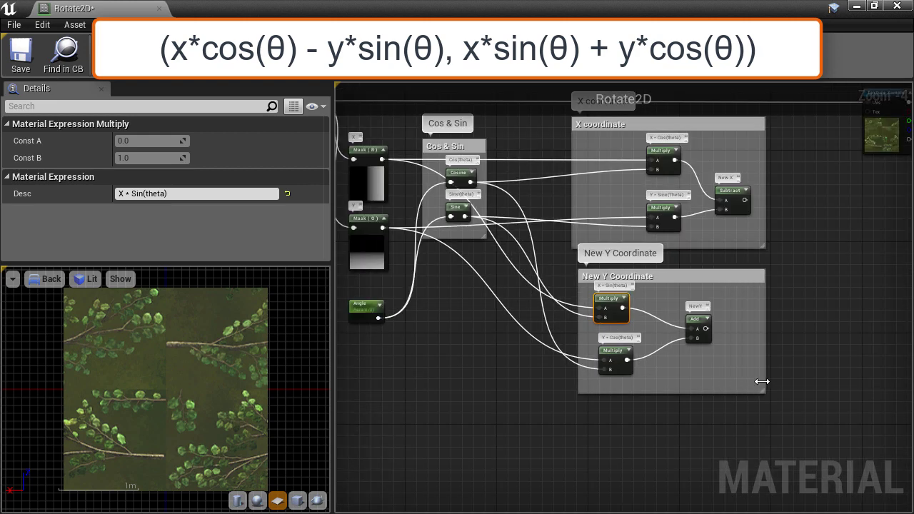
click(461, 158)
scroll(391, 273, down, 3)
drag(458, 238, 696, 312)
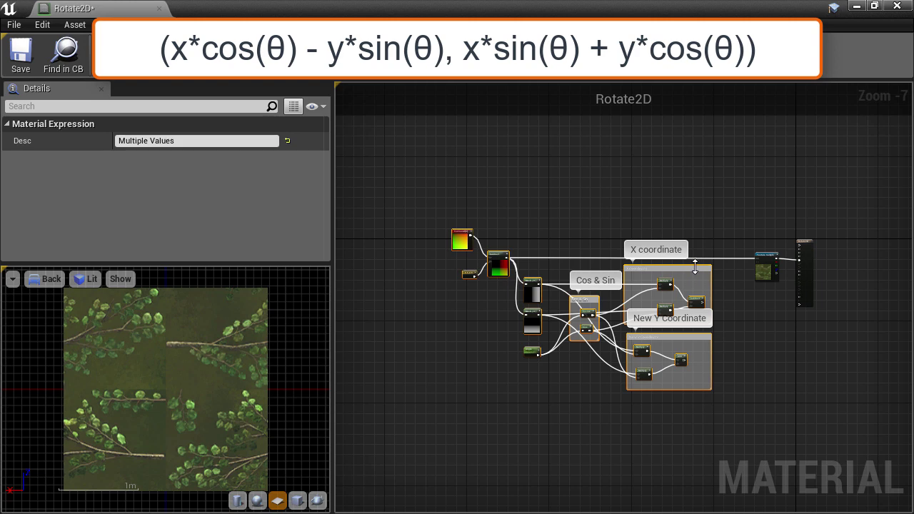
drag(695, 268, 654, 269)
scroll(693, 294, up, 6)
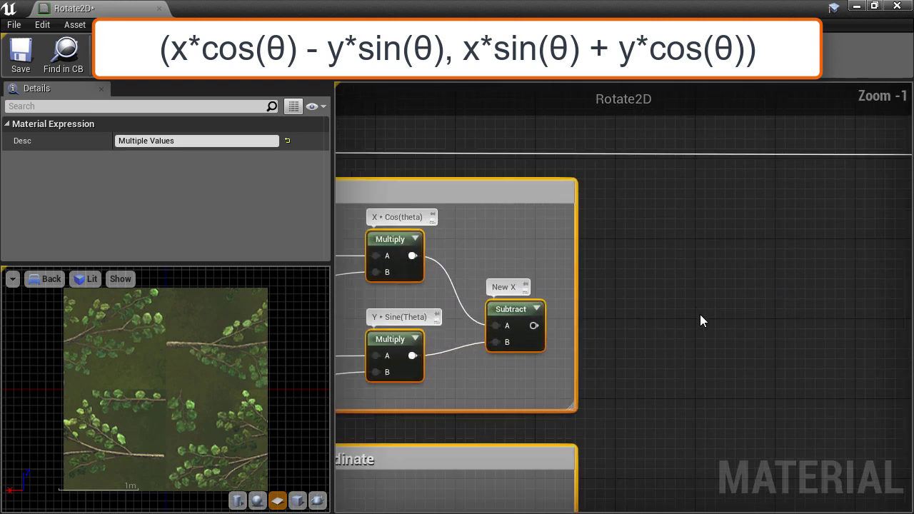
scroll(701, 325, down, 1)
scroll(702, 328, up, 1)
right_drag(702, 328, 645, 194)
click(532, 336)
click(416, 400)
drag(416, 401, 455, 404)
Add a MakeFloat2 from New X and NewY and feed it into the Texture Sample UVs
right_click(651, 246)
text(make)
key(Down)
key(Down)
key(Down)
key(Up)
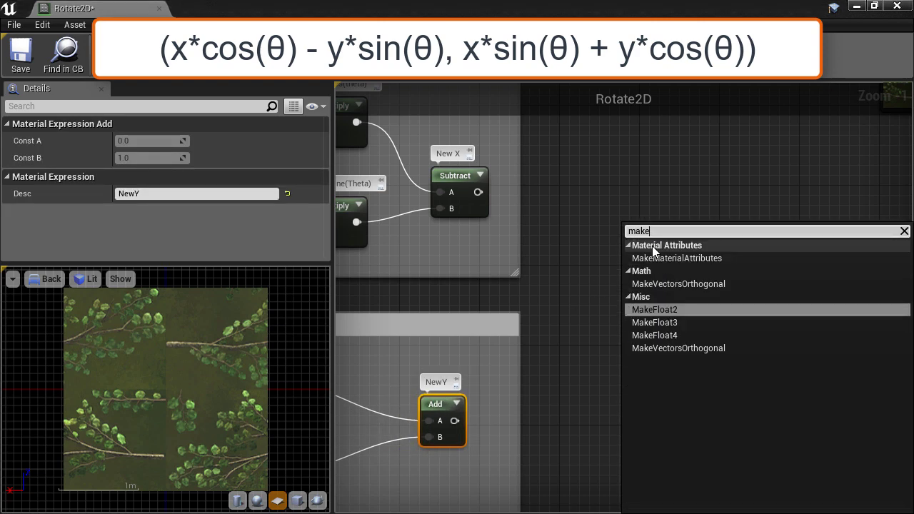
key(Return)
drag(672, 249, 660, 229)
drag(478, 192, 648, 250)
drag(455, 420, 649, 266)
scroll(663, 347, down, 2)
right_drag(504, 367, 622, 349)
drag(575, 369, 734, 175)
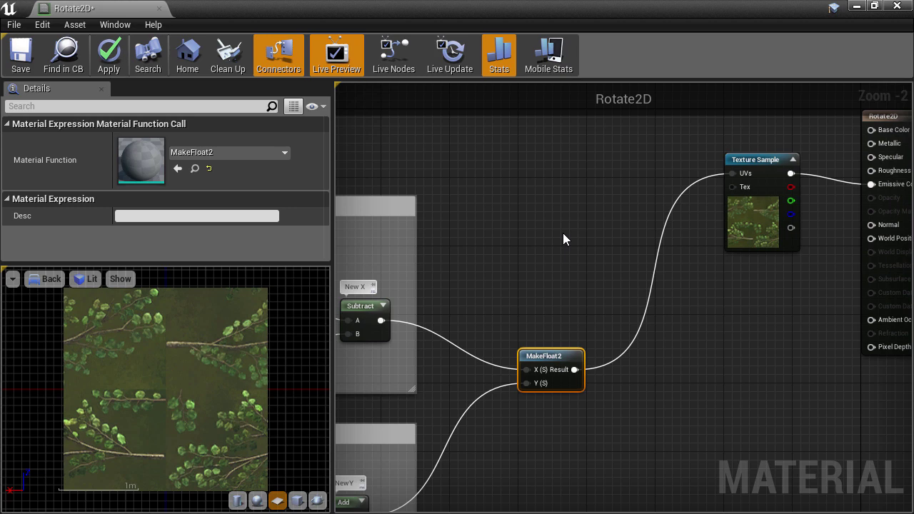
Add a Math Add node fed by MakeFloat2 in its A input, placed above MakeFloat2
right_drag(562, 240, 512, 289)
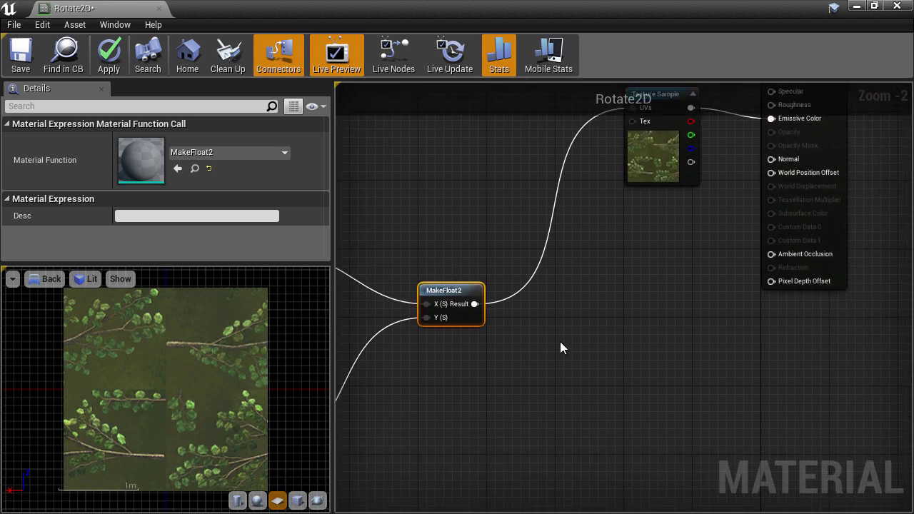
right_click(574, 309)
text(add)
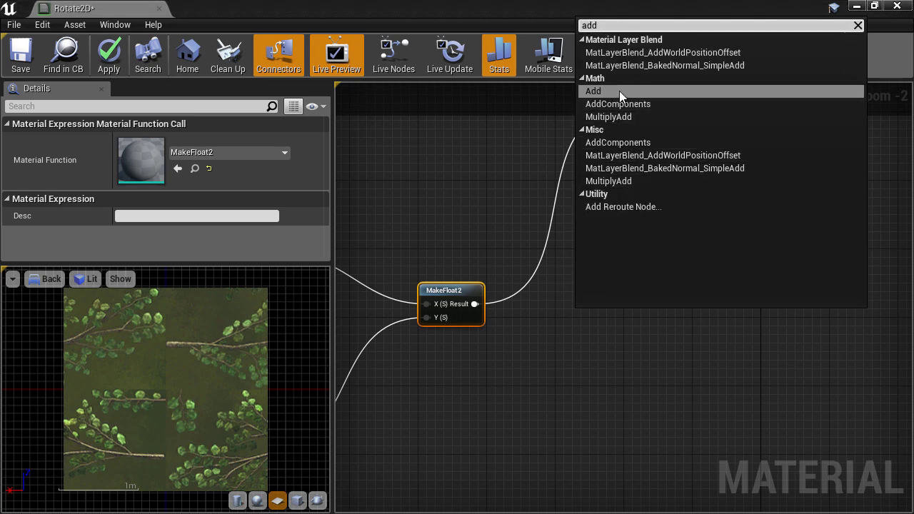
click(619, 90)
drag(600, 317, 589, 309)
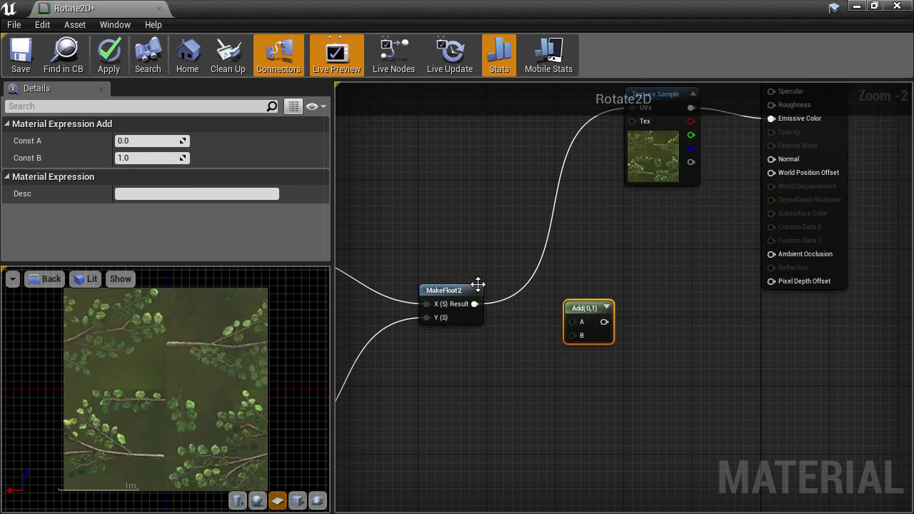
drag(474, 303, 576, 323)
right_drag(576, 323, 702, 357)
drag(707, 343, 654, 153)
right_drag(654, 153, 910, 204)
Wire the 0.5,0.5 constant into Add's B and the Add output into the UVs
drag(426, 252, 802, 248)
right_drag(802, 248, 572, 196)
drag(648, 209, 748, 166)
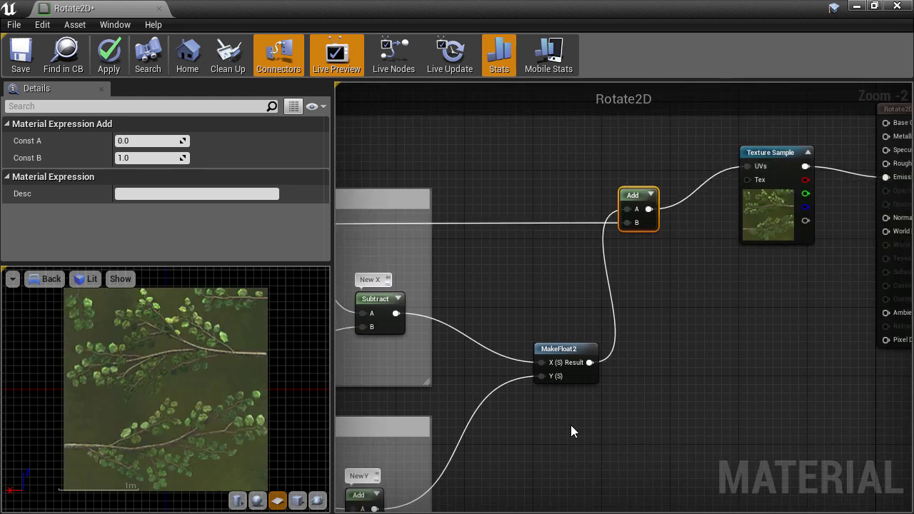
scroll(569, 430, up, 1)
right_drag(569, 430, 910, 385)
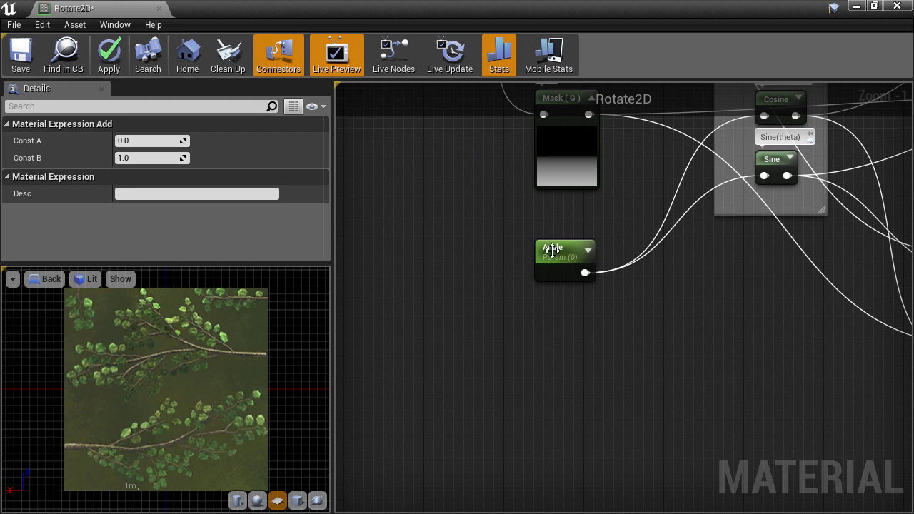
click(552, 250)
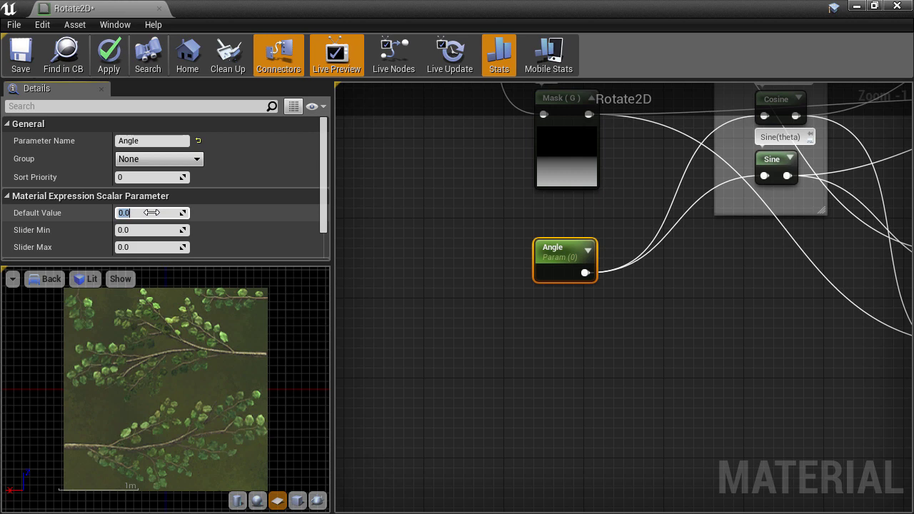
text(0.2)
key(Return)
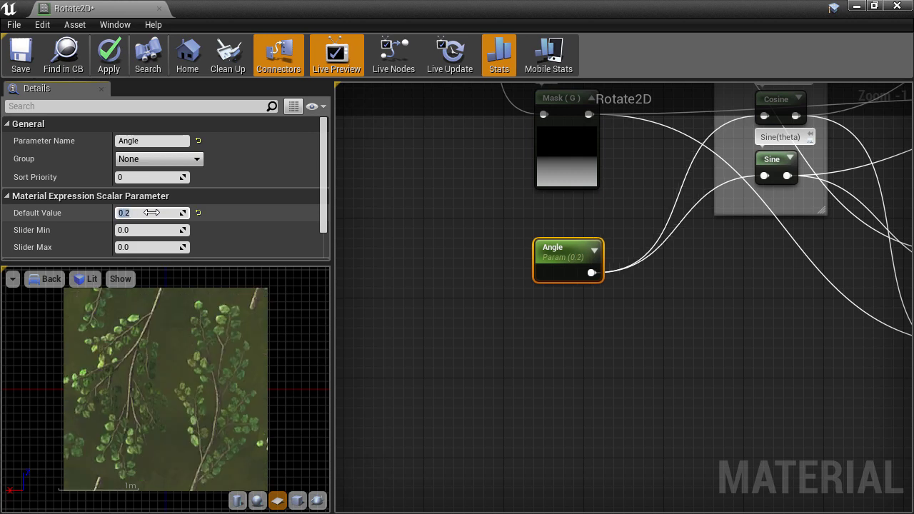
text(0.3)
key(Return)
text(0.4)
key(Return)
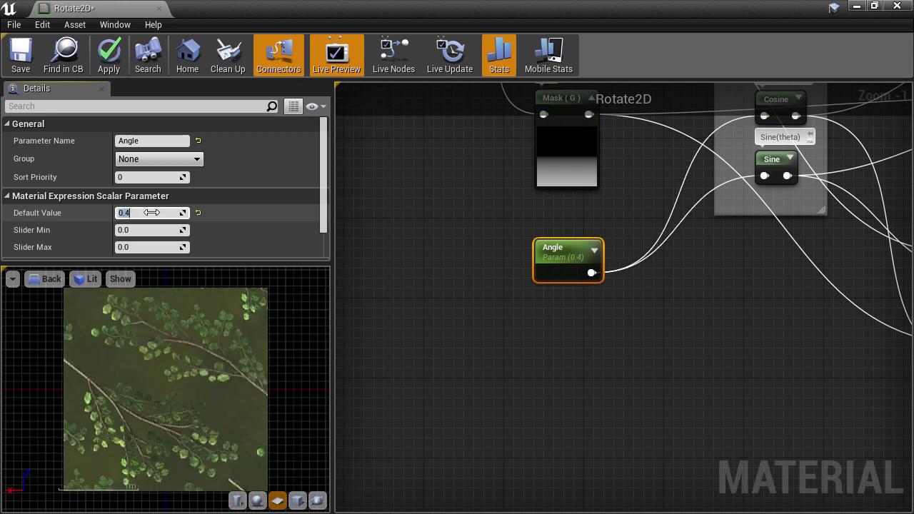
text(0.5)
key(Return)
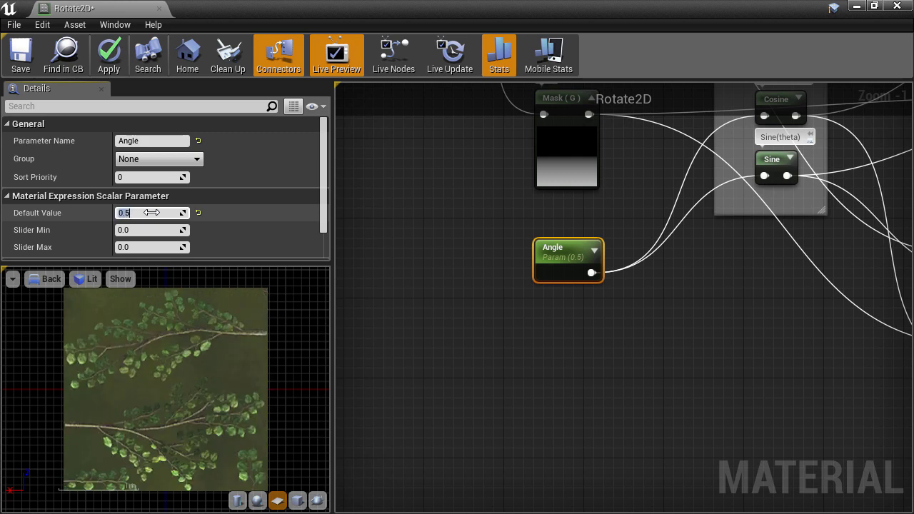
text(.6)
key(Return)
text(0.8)
key(Return)
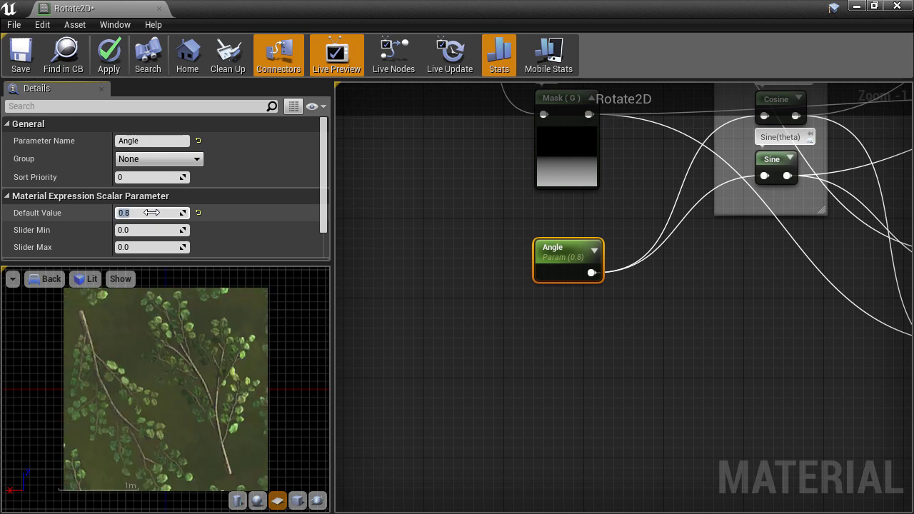
text(1)
key(Return)
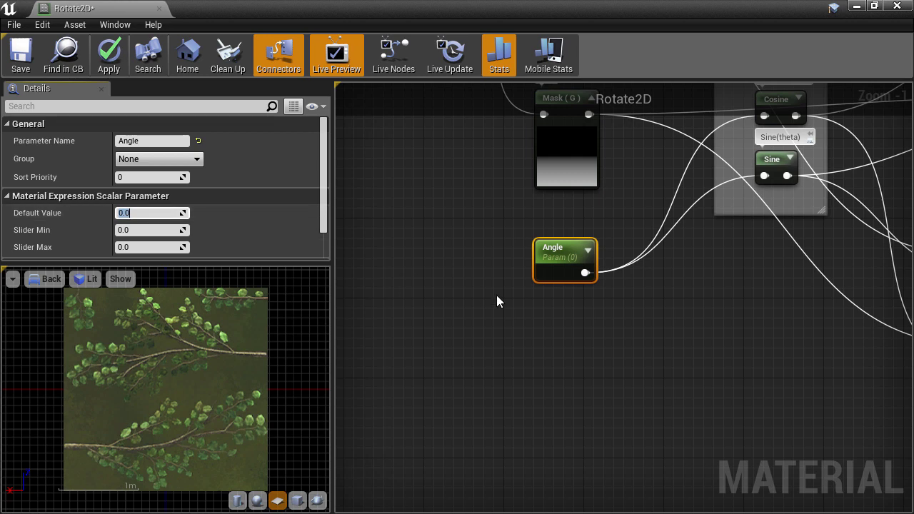
Add a Time node and connect it to the Cosine and Sine inputs
right_drag(496, 295, 482, 330)
right_click(480, 332)
text(time)
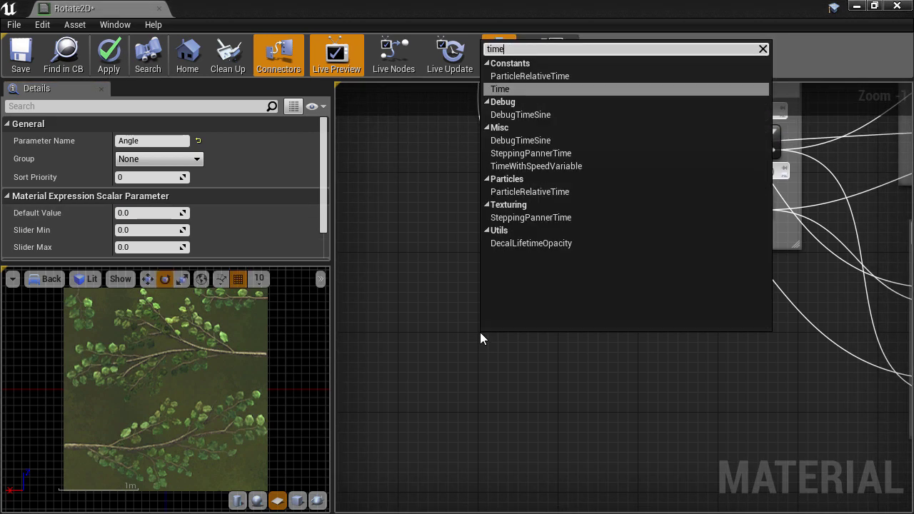
key(Return)
right_drag(596, 372, 557, 464)
drag(456, 438, 662, 226)
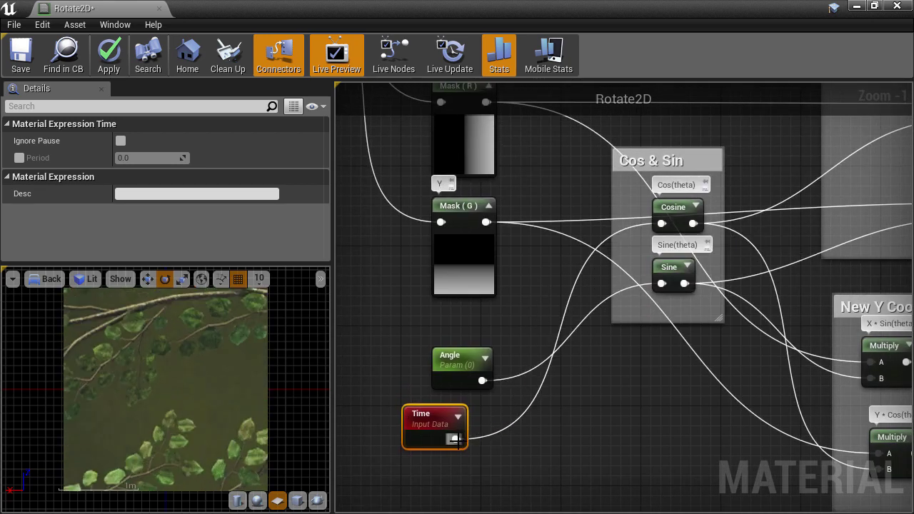
drag(456, 438, 661, 284)
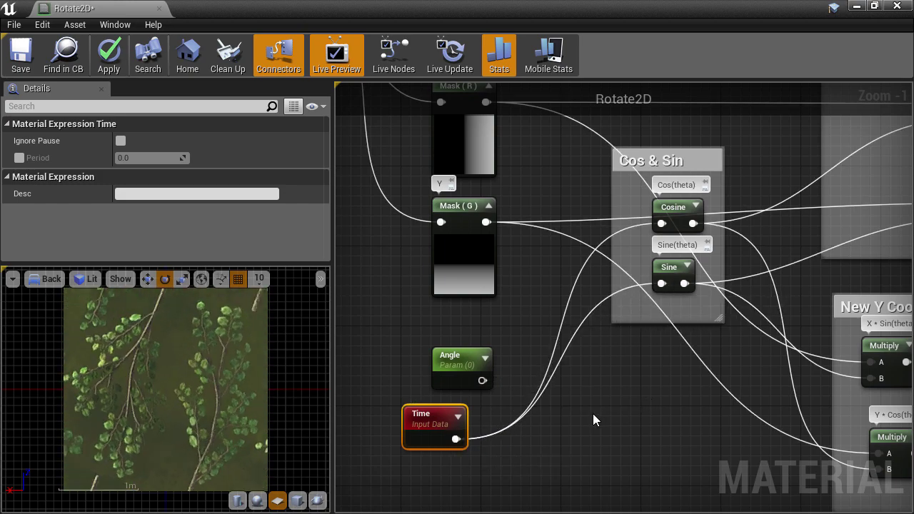
Insert a Multiply with Const B 0.2 after Time, feeding the Cosine input
right_drag(594, 430, 598, 346)
click(552, 344)
drag(573, 350, 570, 377)
drag(459, 355, 551, 386)
click(162, 158)
text(0.2)
key(Return)
drag(609, 387, 669, 200)
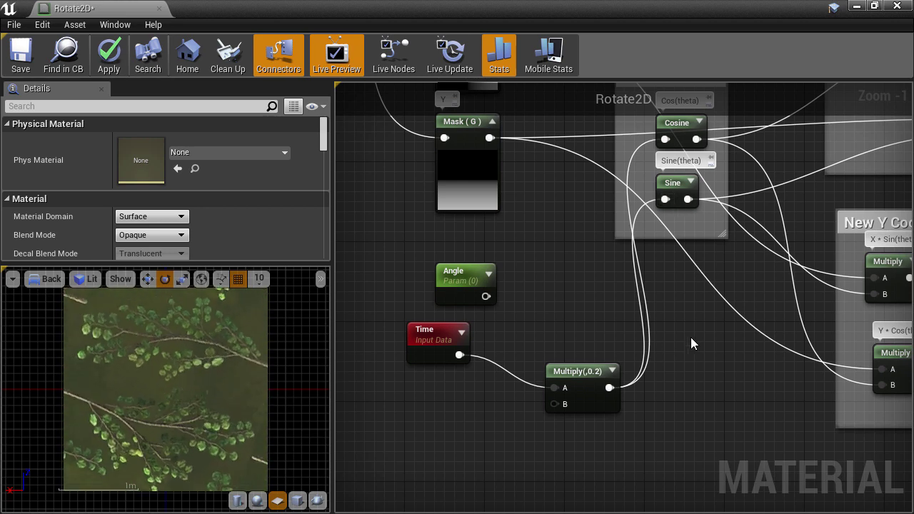
Wire the Angle parameter back into both Cosine and Sine, and delete the Time and Multiply test nodes
right_drag(563, 252, 555, 310)
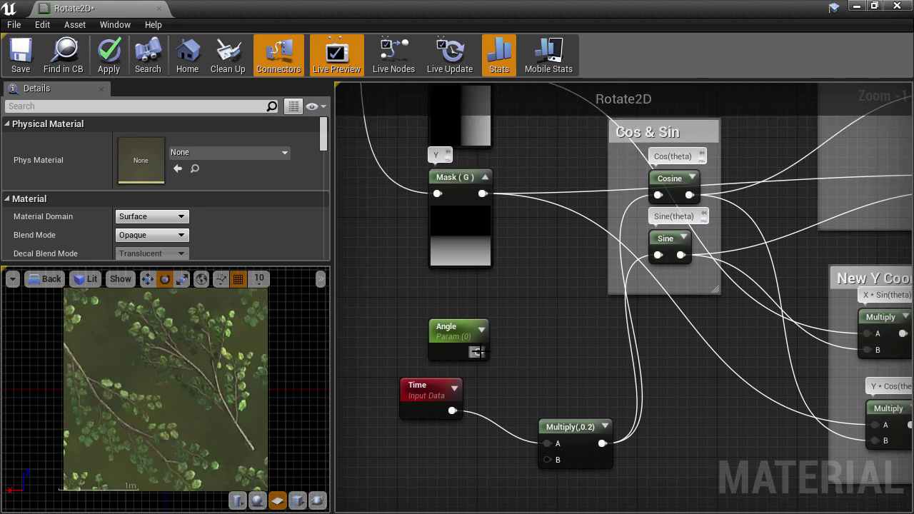
drag(478, 351, 658, 194)
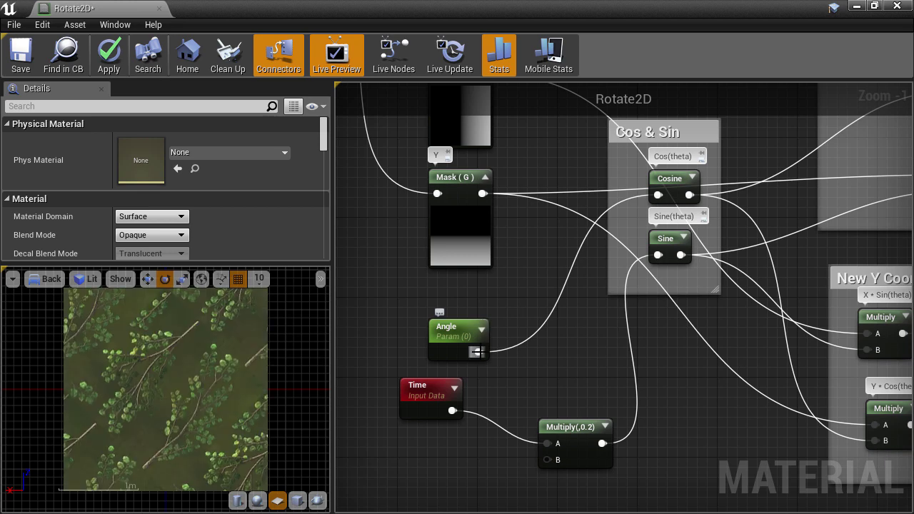
drag(479, 351, 655, 256)
drag(445, 455, 571, 406)
key(Delete)
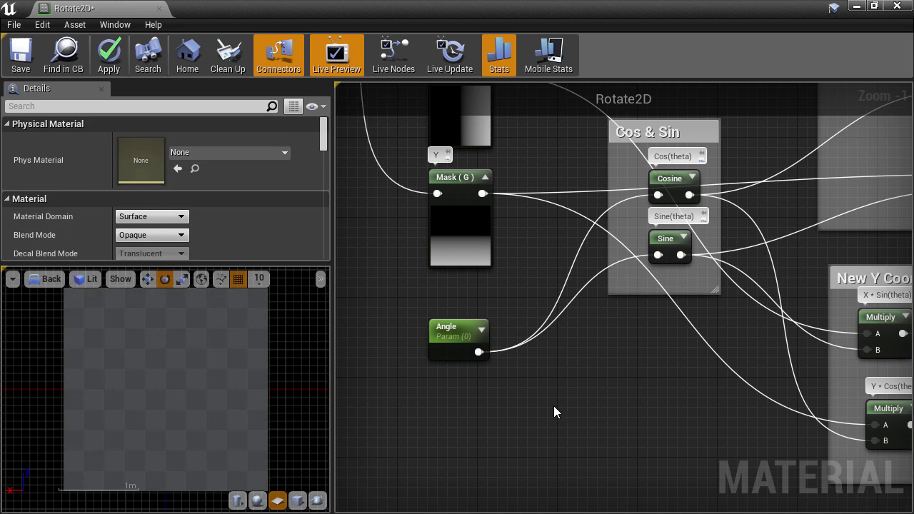